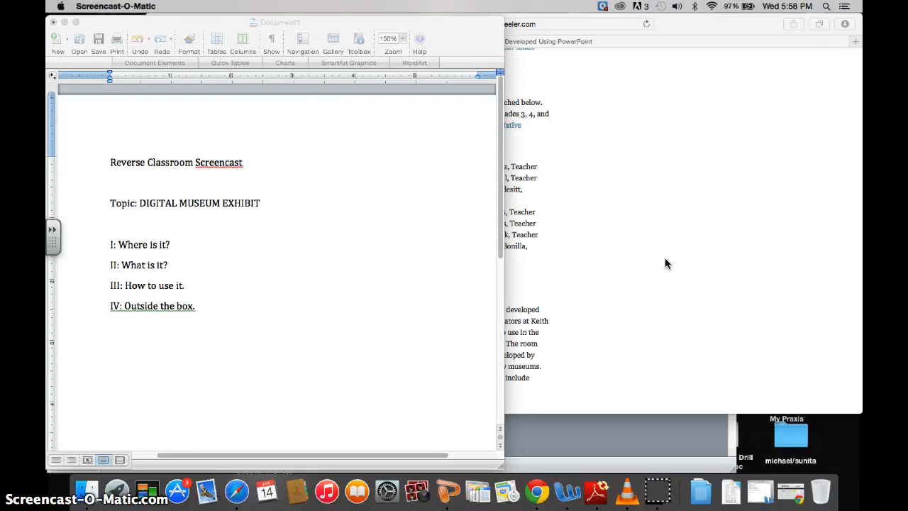
- Highlight the DIGITAL MUSEUM EXHIBIT topic words in the Word outline, then clear the highlight
click(131, 206)
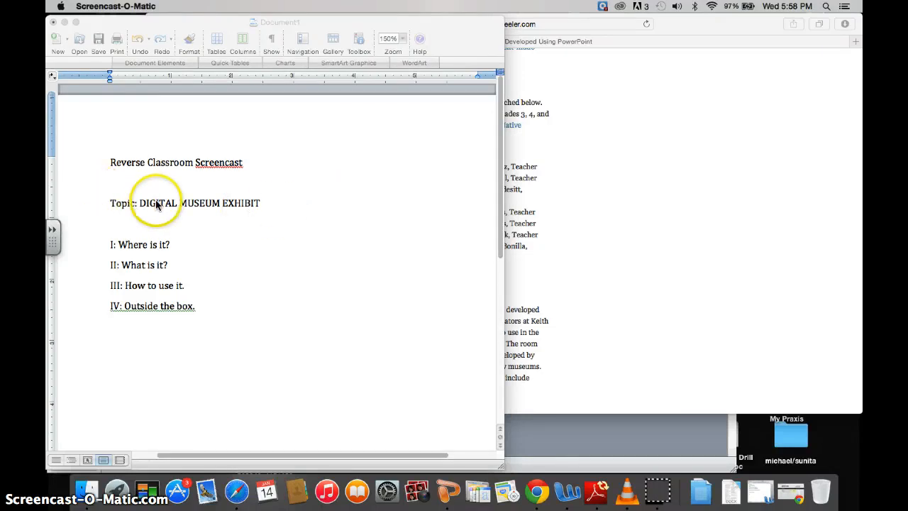
mouse_move(166, 206)
mouse_down()
mouse_move(272, 220)
mouse_move(99, 192)
mouse_up()
click(110, 220)
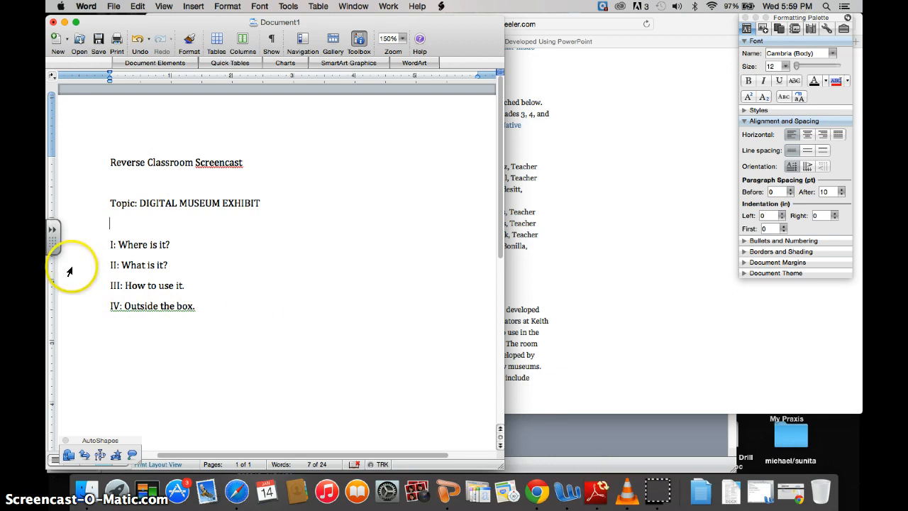
- Highlight outline lines I–IV in turn (Where is it?, What is it?, How to use it, Outside the box)
triple_click(146, 244)
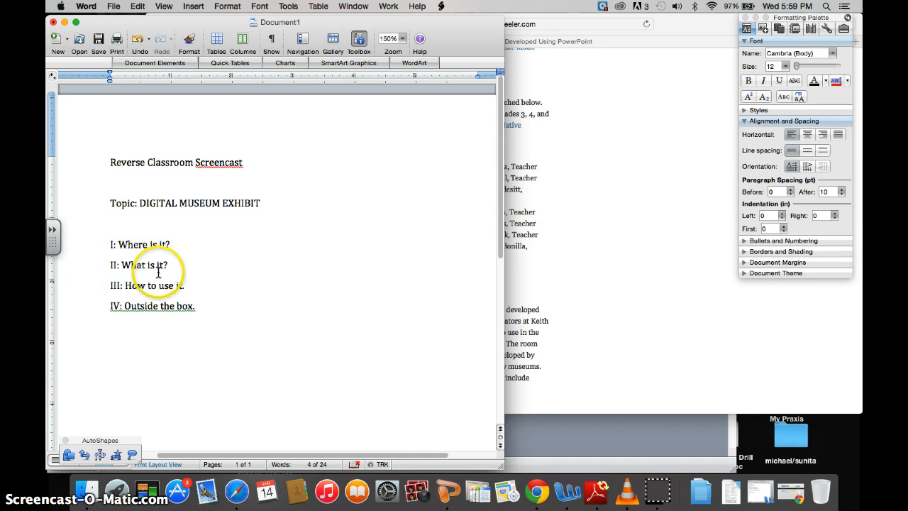
triple_click(145, 265)
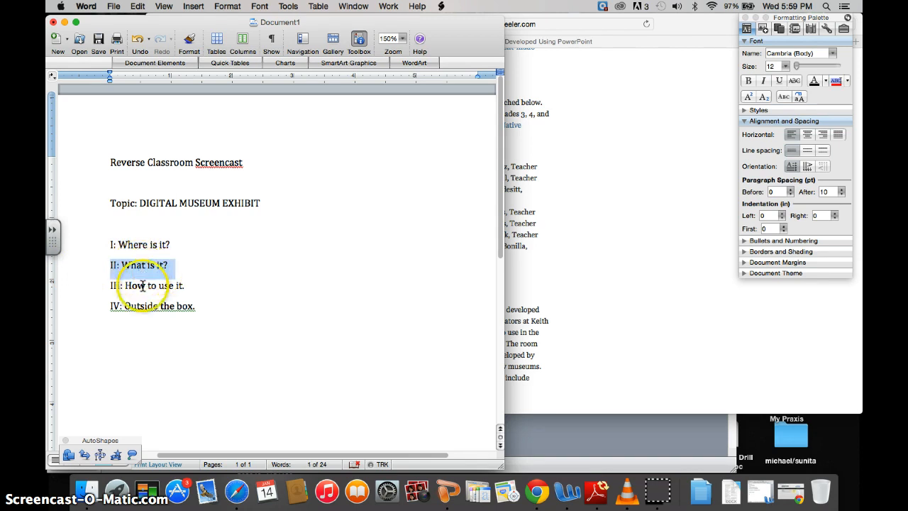
triple_click(142, 285)
triple_click(157, 306)
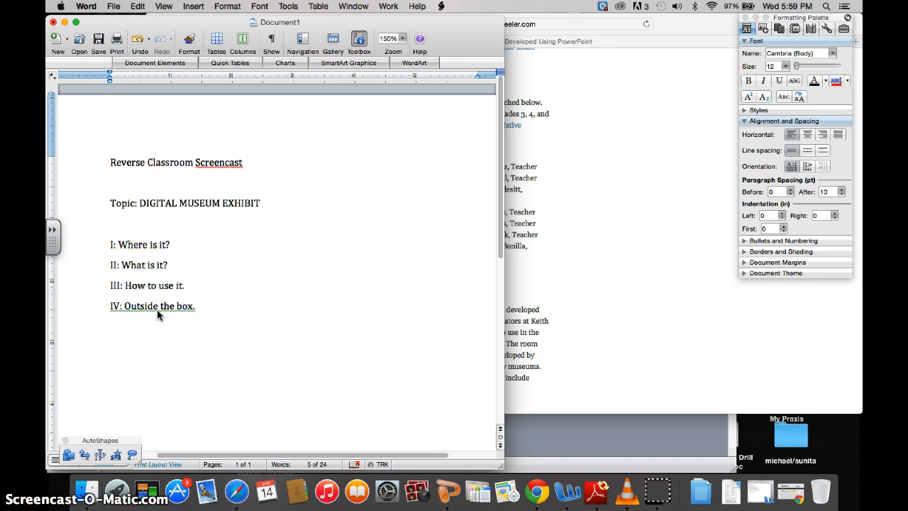
click(303, 296)
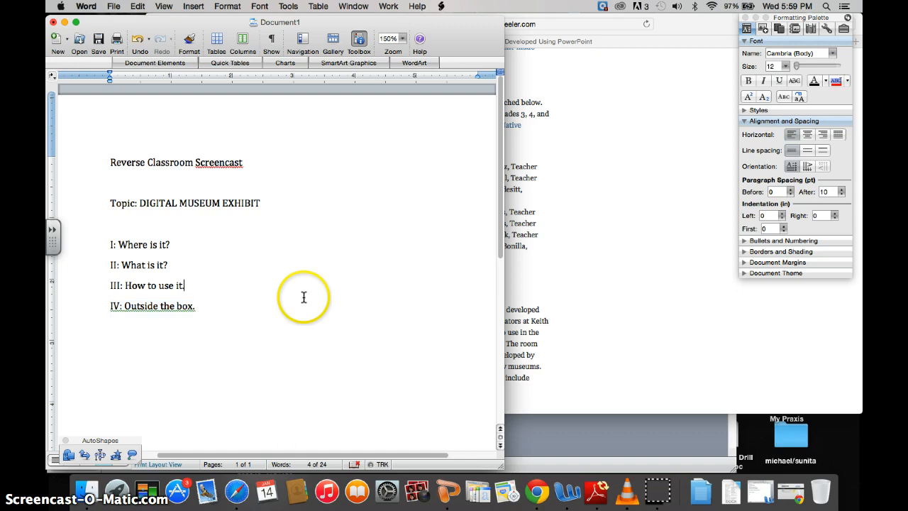
- Bring the christykeeler.com blog forward, reveal its full address, and reach the Virtual Museum Templates section
click(581, 244)
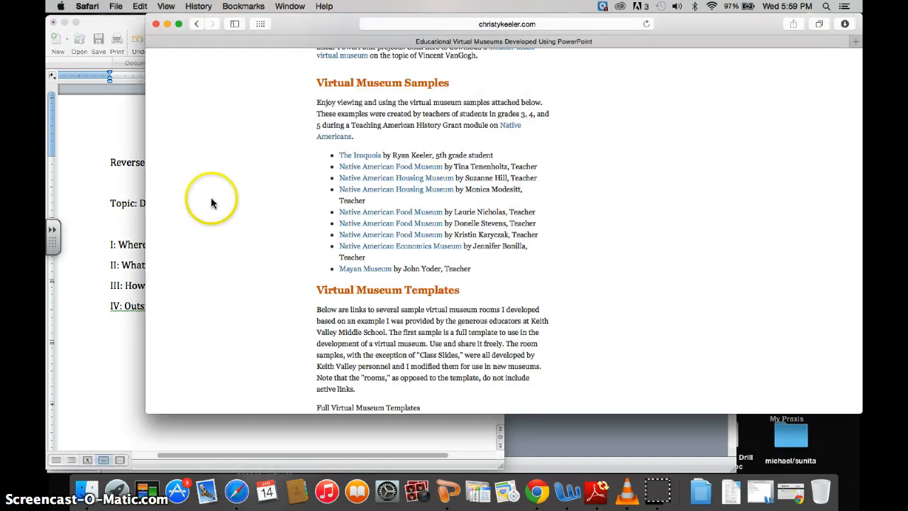
scroll(314, 282, up, 10)
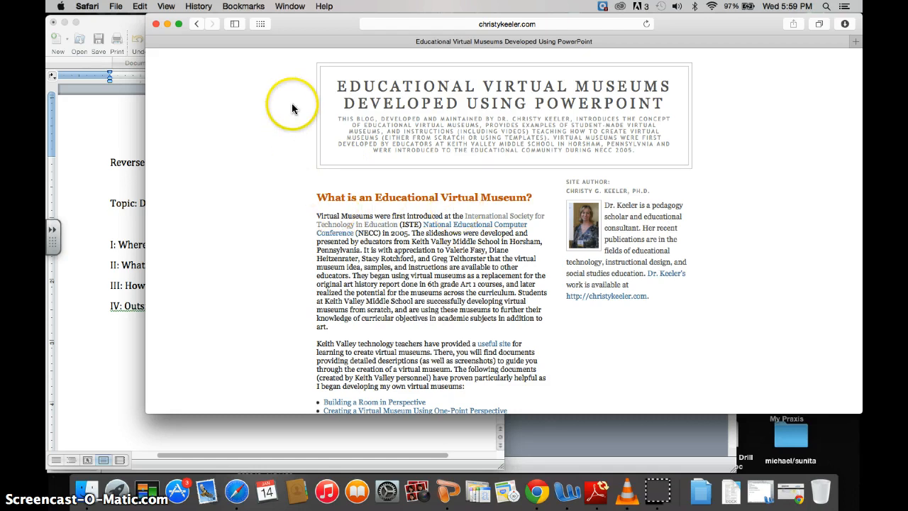
click(509, 24)
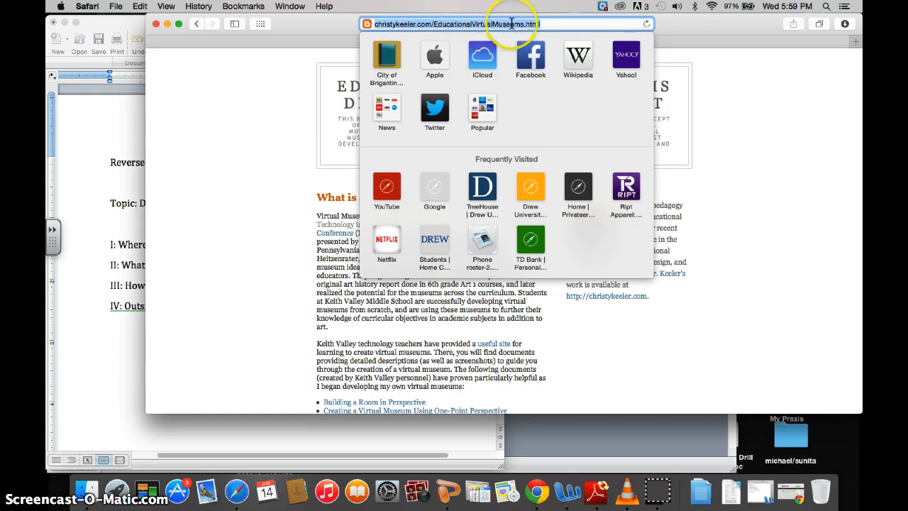
click(224, 118)
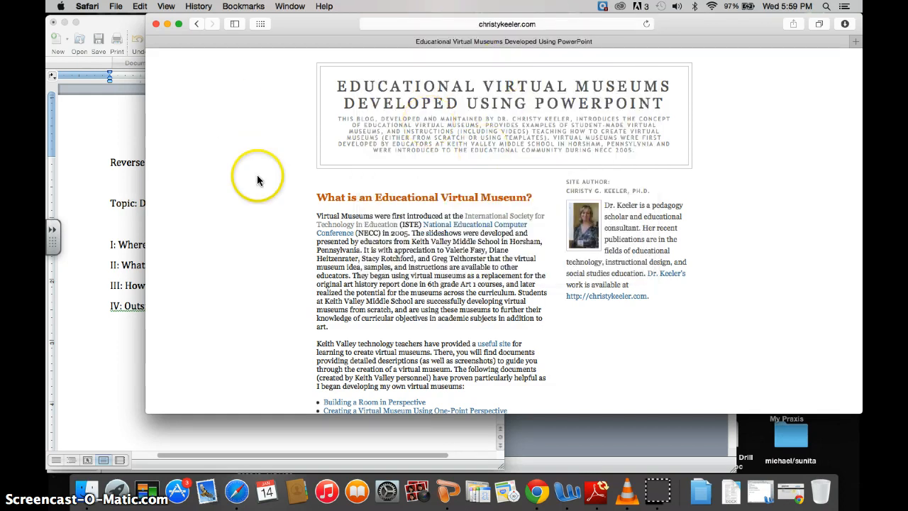
scroll(468, 178, down, 5)
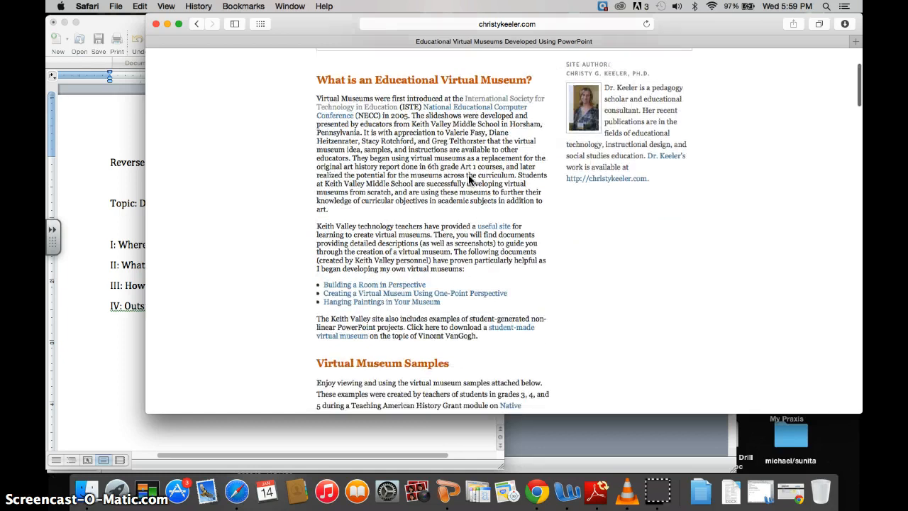
click(314, 168)
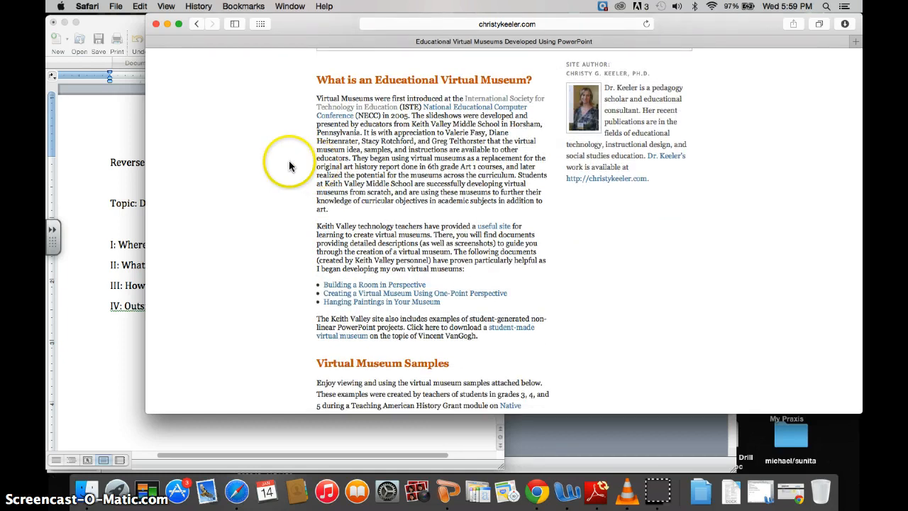
scroll(241, 186, up, 5)
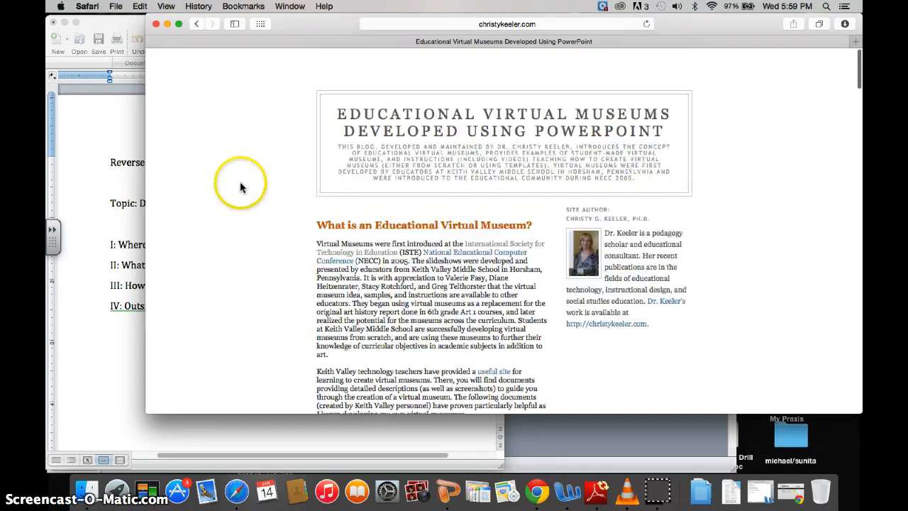
scroll(241, 185, down, 2)
scroll(281, 223, down, 3)
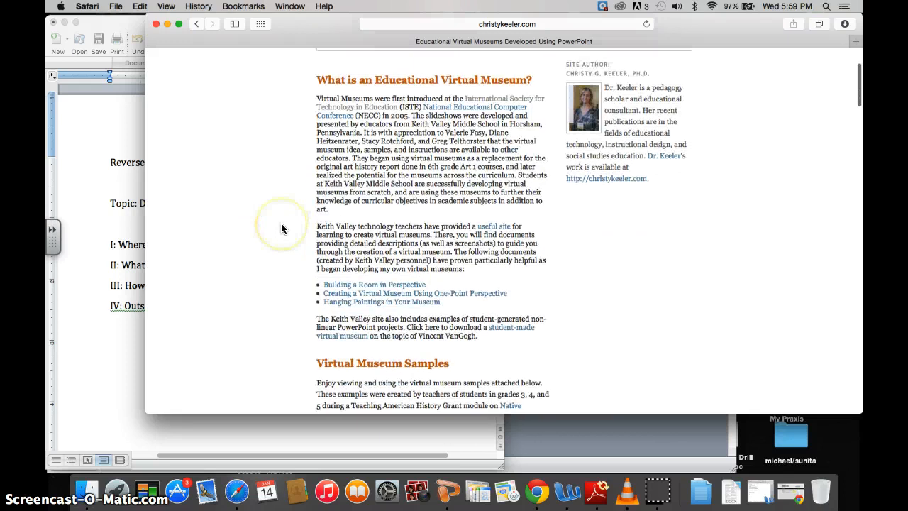
scroll(234, 263, down, 5)
scroll(334, 259, down, 3)
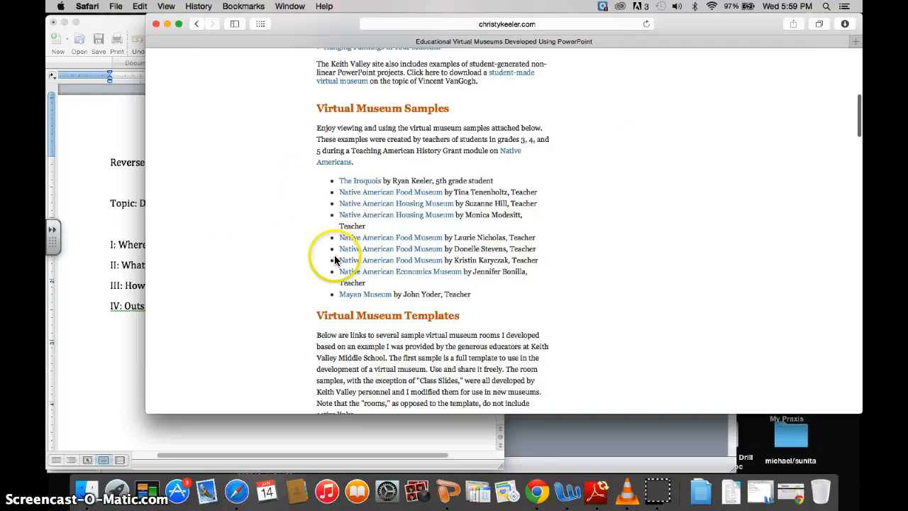
scroll(316, 290, down, 3)
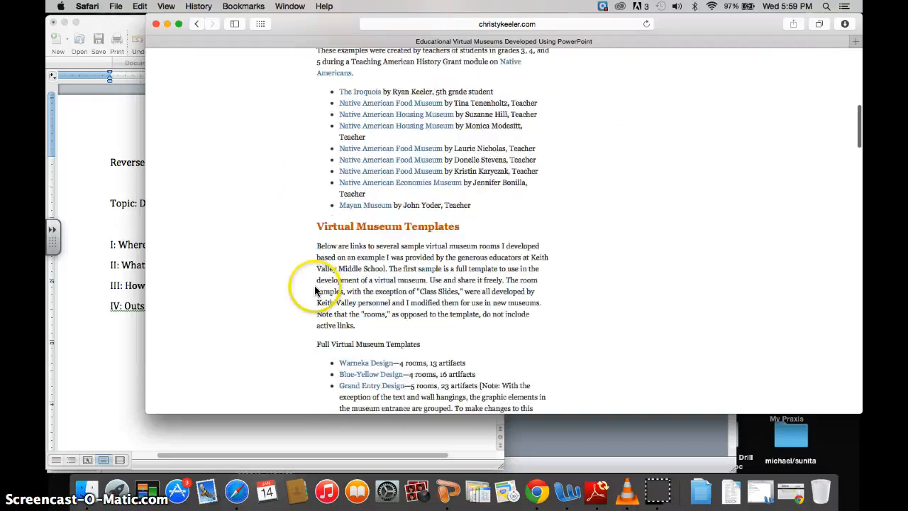
scroll(316, 289, down, 4)
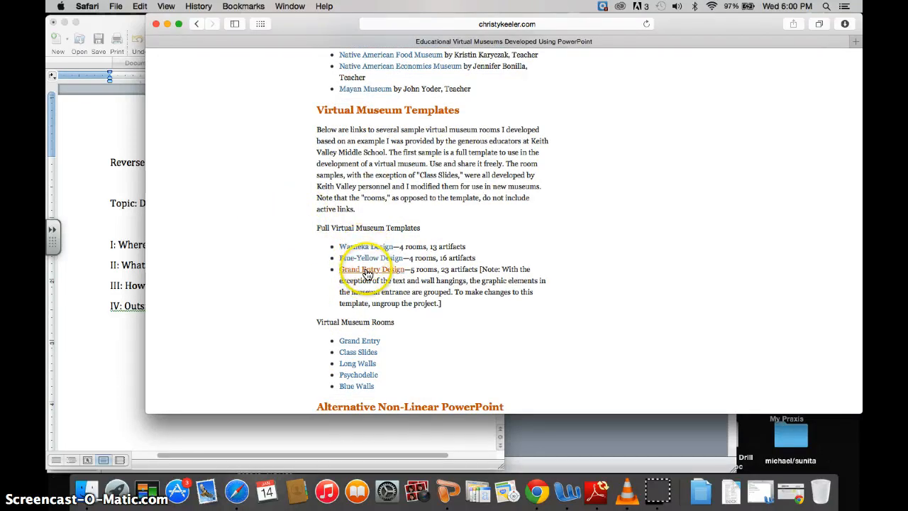
- Switch via Mission Control to the Iroquois museum presentation and start its slide show from the first slide
key(F3)
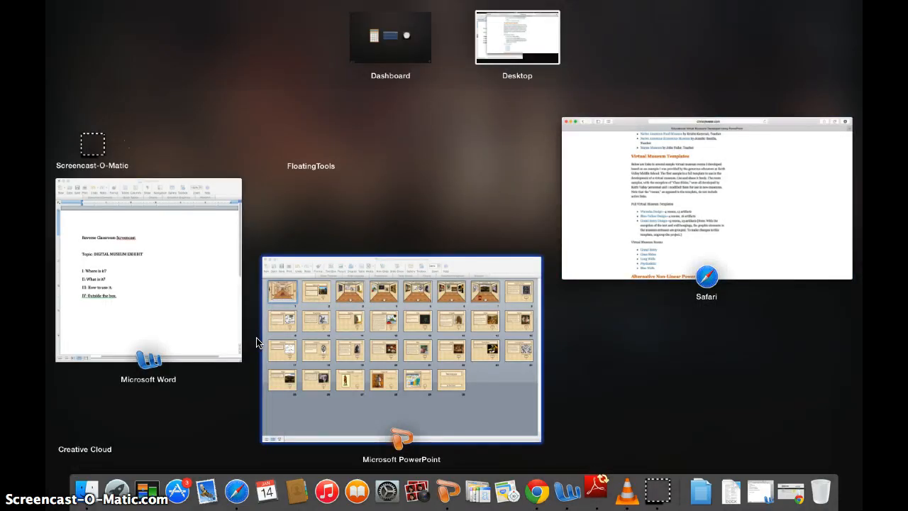
click(284, 298)
click(829, 82)
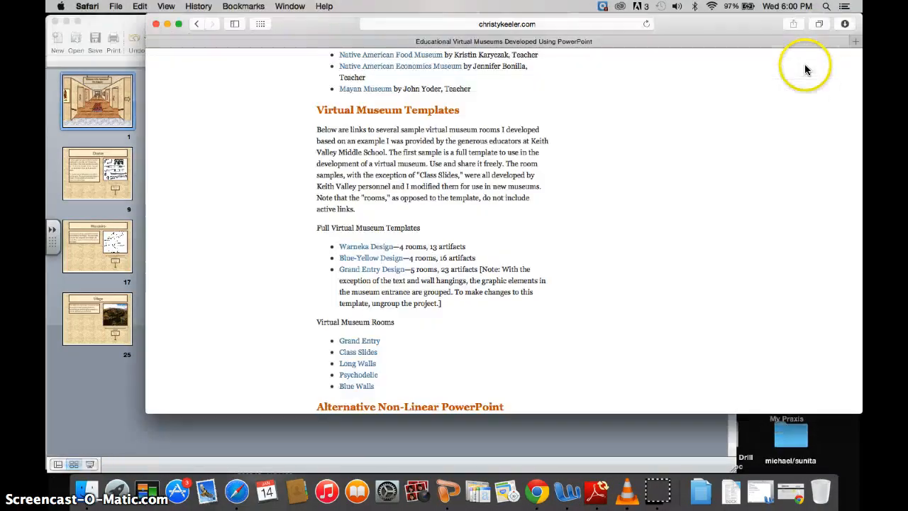
scroll(426, 234, up, 5)
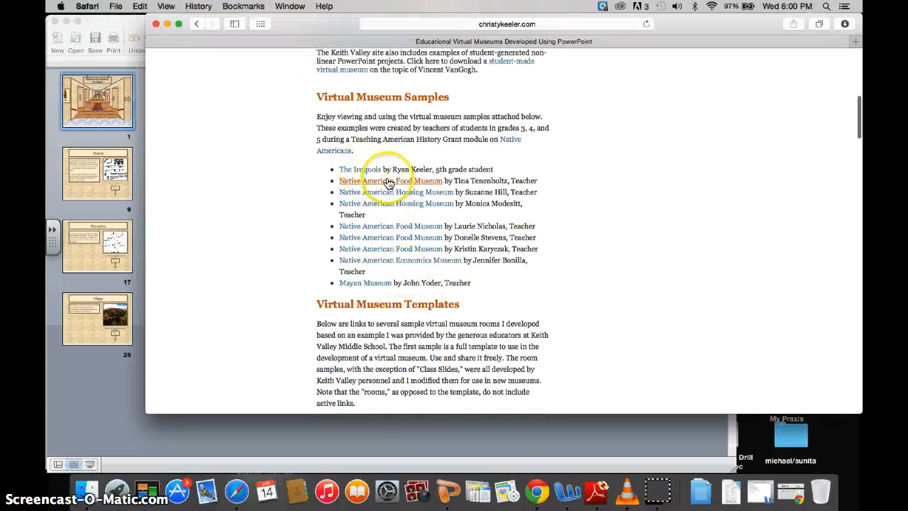
key(F3)
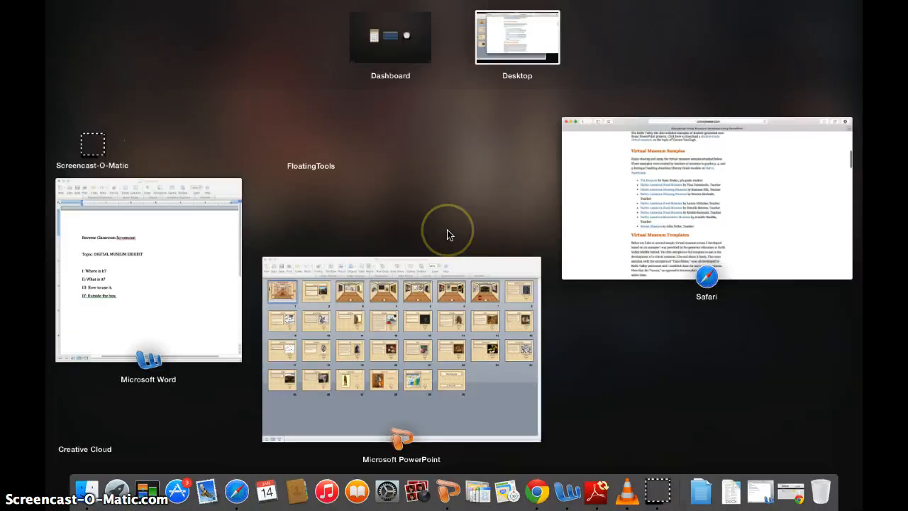
click(440, 312)
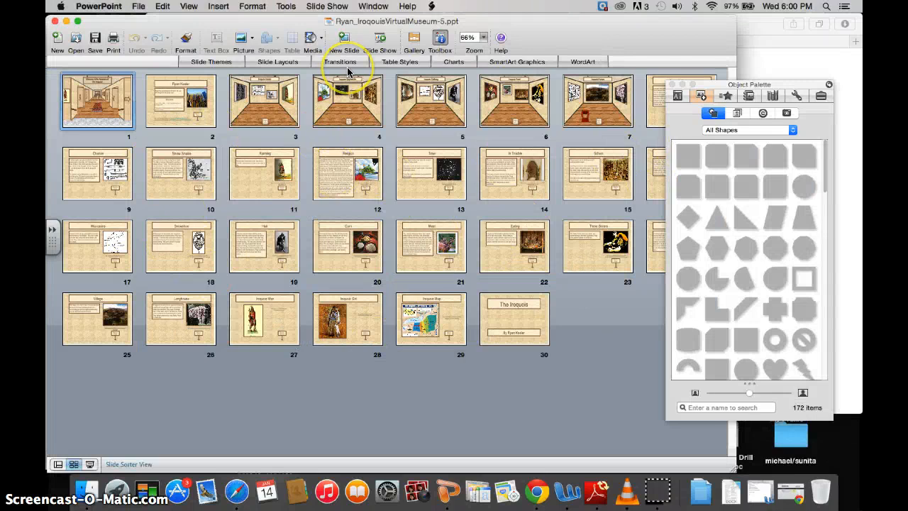
click(381, 40)
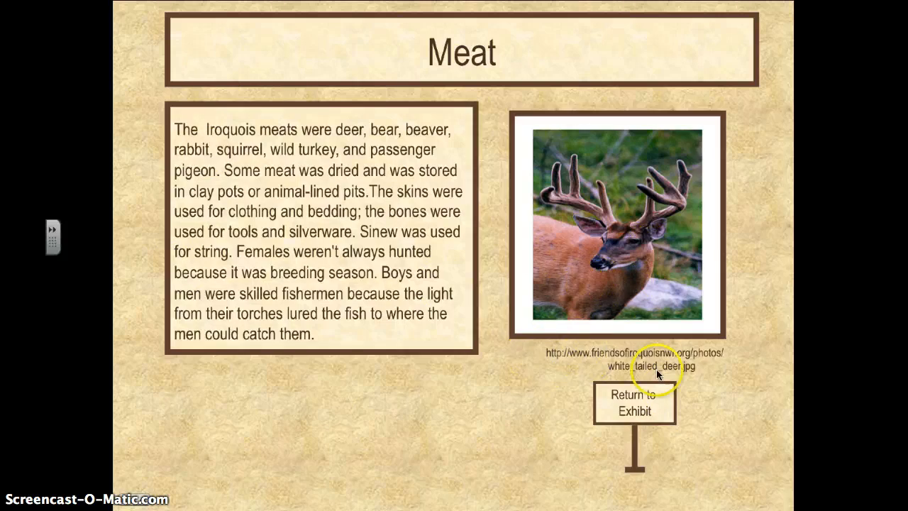
click(635, 408)
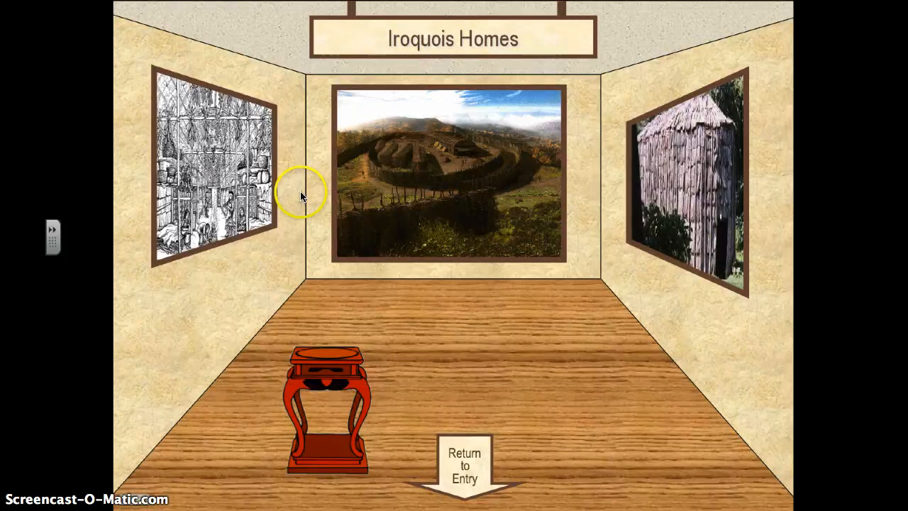
click(474, 479)
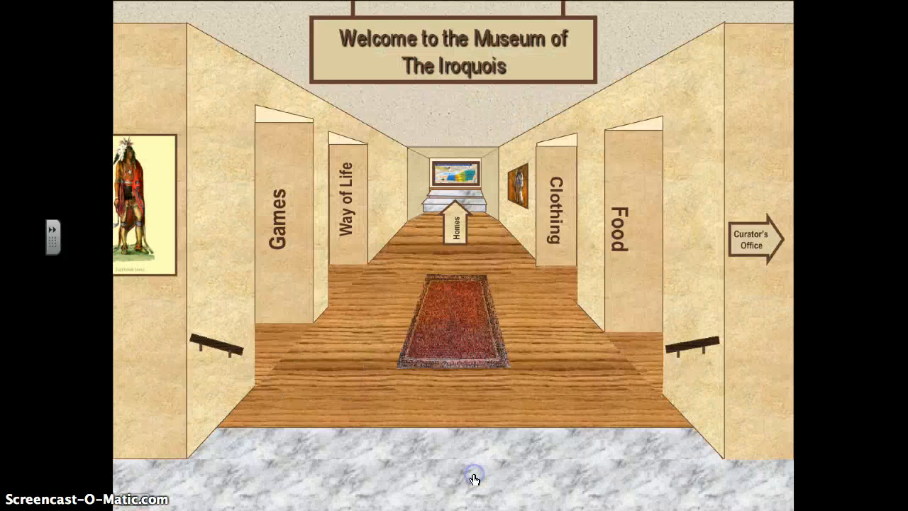
click(781, 251)
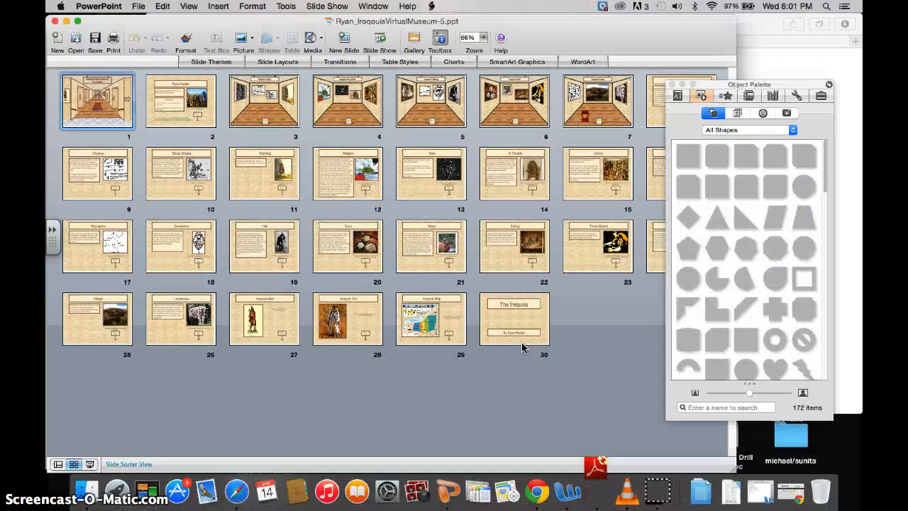
- From Safari's recent downloads, open the museum template .ppt in PowerPoint
key(ctrl+Up)
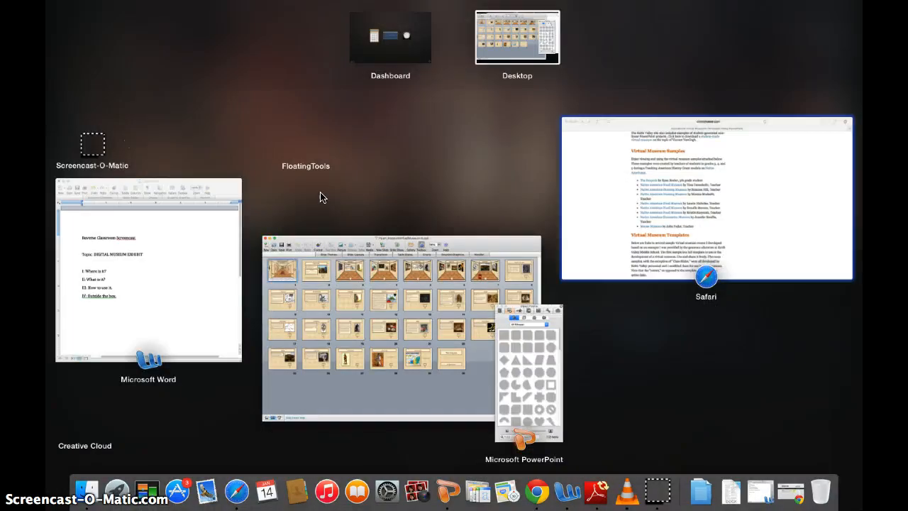
click(604, 198)
scroll(352, 179, down, 5)
scroll(352, 179, down, 5)
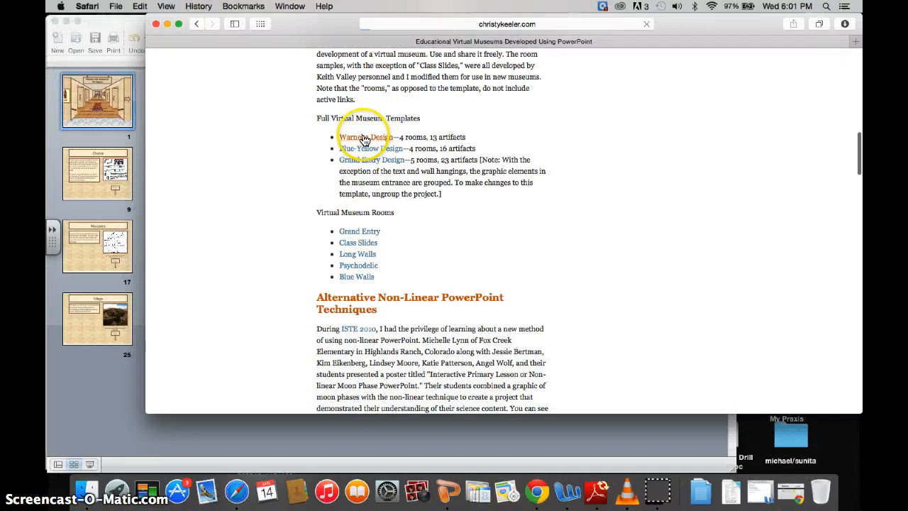
click(845, 25)
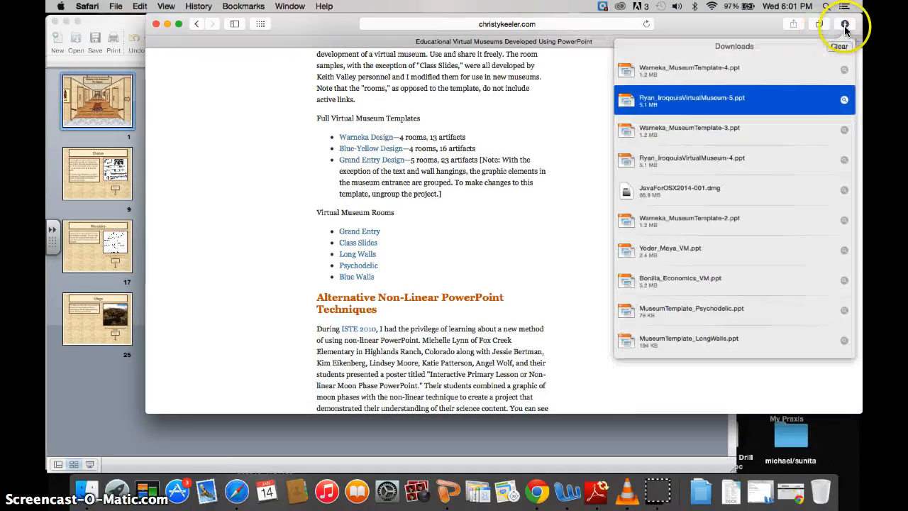
double_click(692, 66)
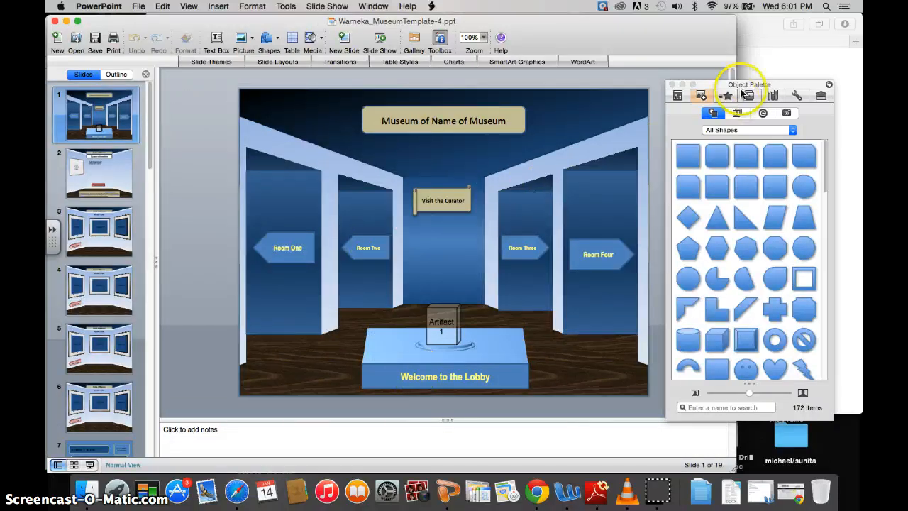
- Move the shapes palette aside and retitle the lobby as "Mr. McCourt's Museum of Awesome"
drag(749, 84, 773, 74)
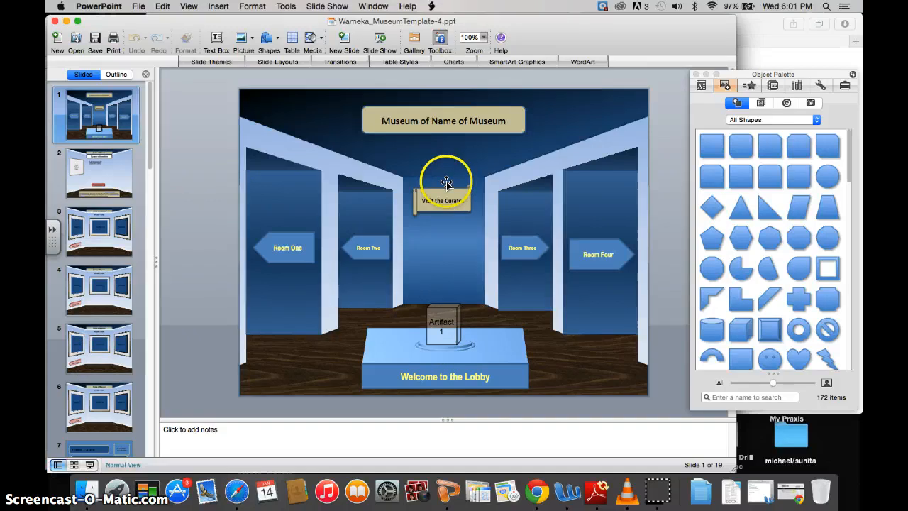
click(507, 119)
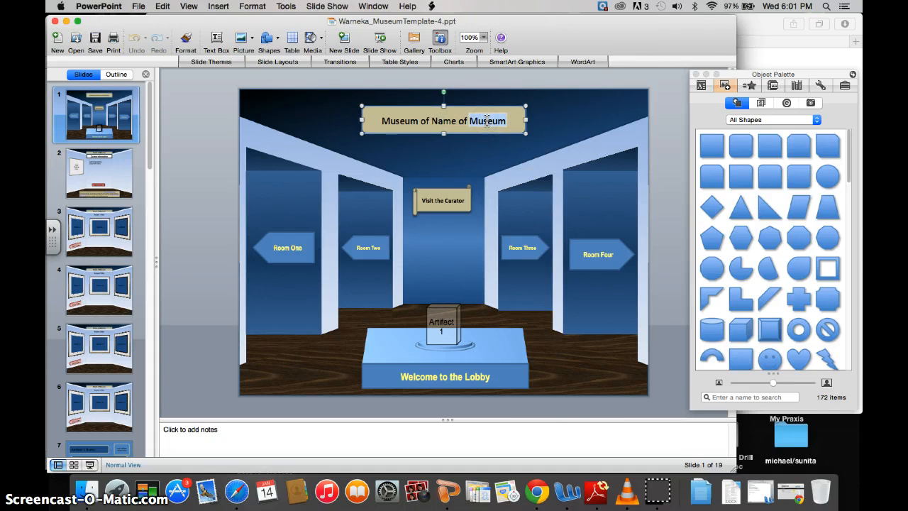
click(464, 122)
text(McCourt)
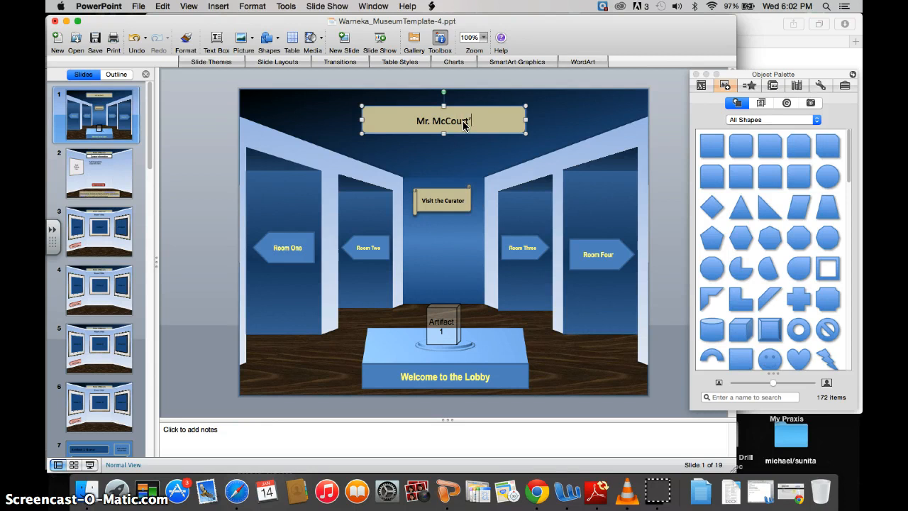
text('s Museu)
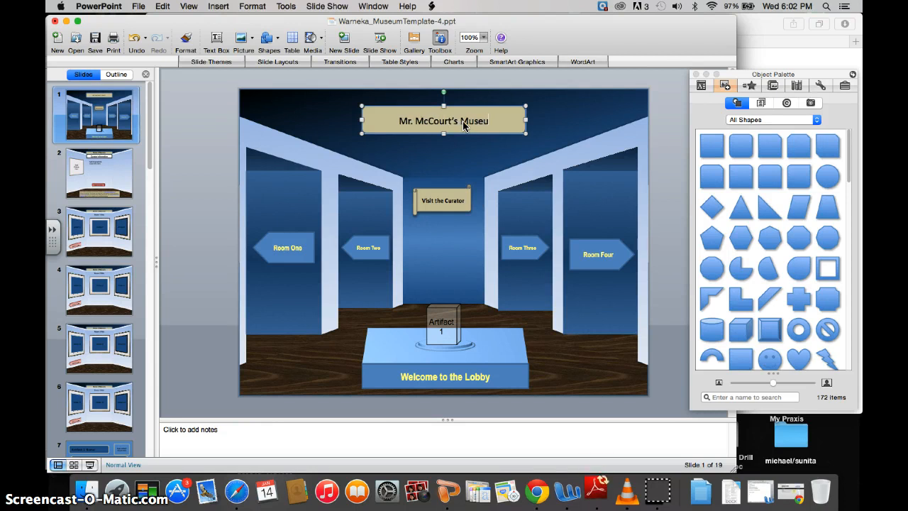
text(m of Awes)
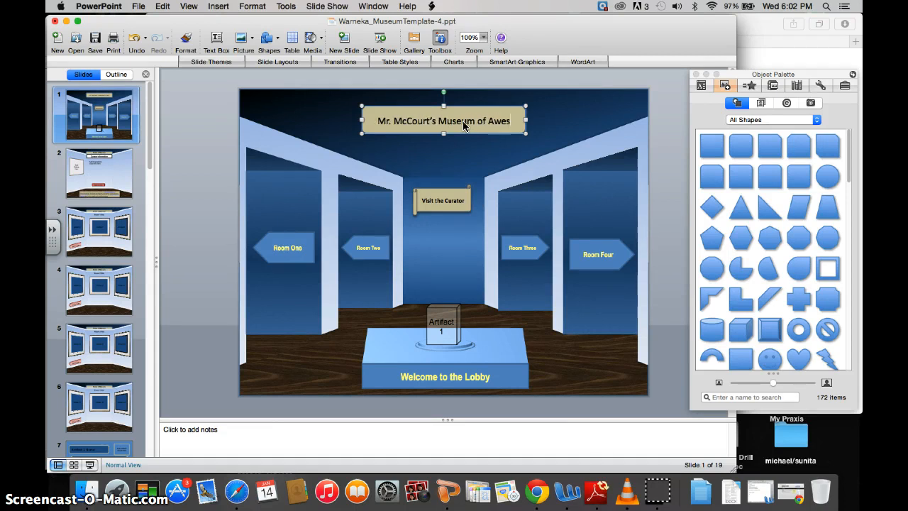
text(ome)
click(320, 108)
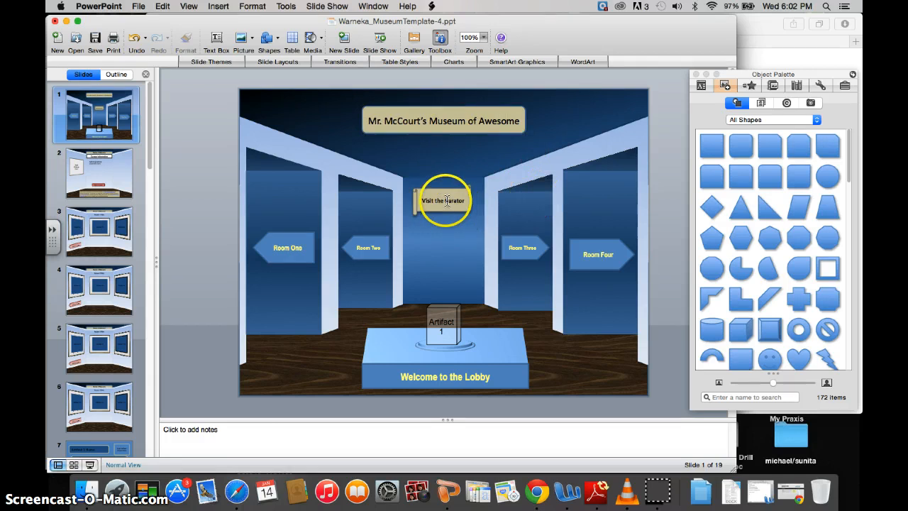
scroll(86, 160, down, 10)
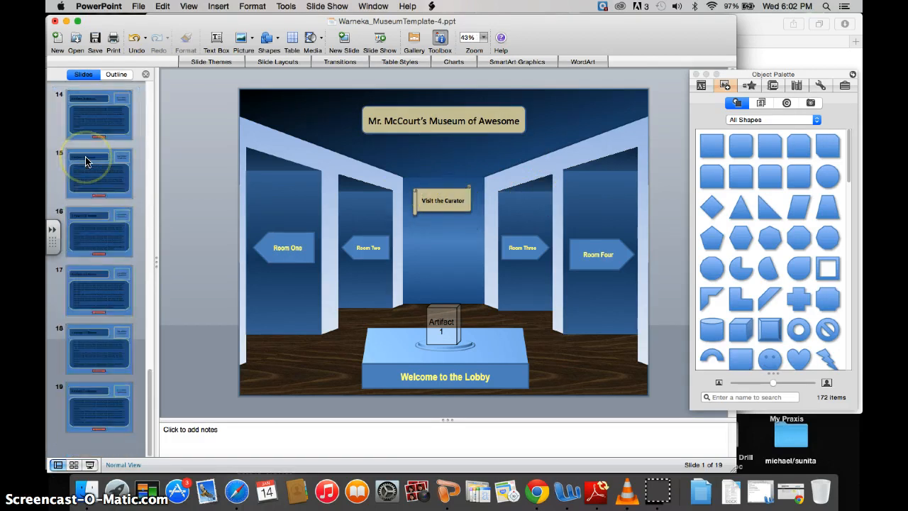
scroll(71, 348, up, 10)
scroll(97, 154, down, 10)
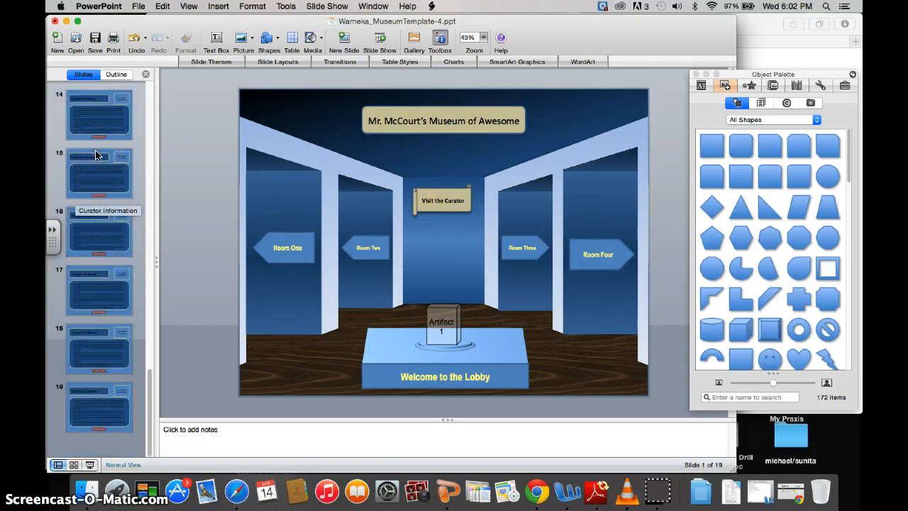
scroll(97, 155, up, 10)
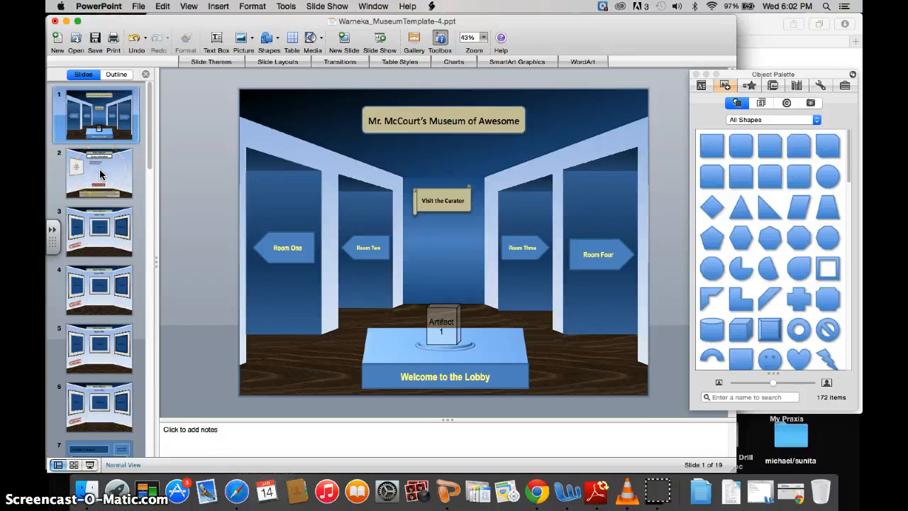
- Run the slide show from the lobby, follow the Visit the Curator link, then exit the show
click(110, 171)
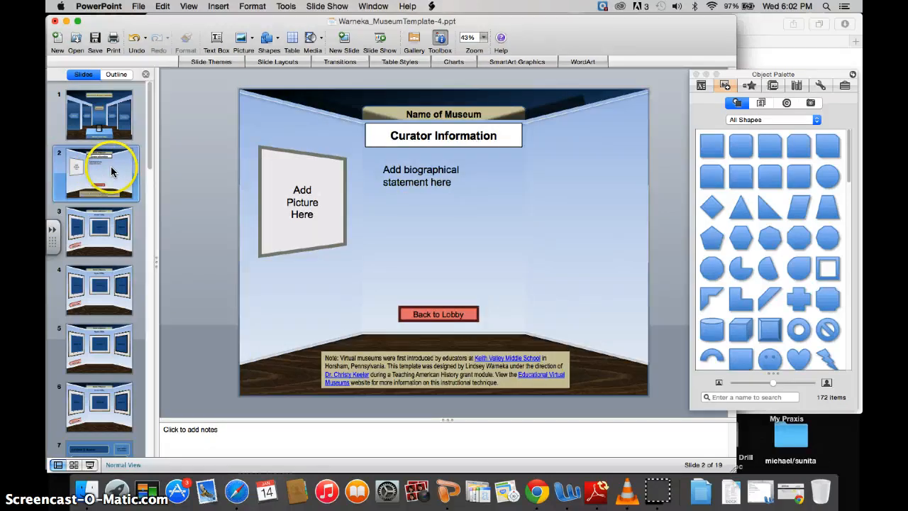
click(99, 114)
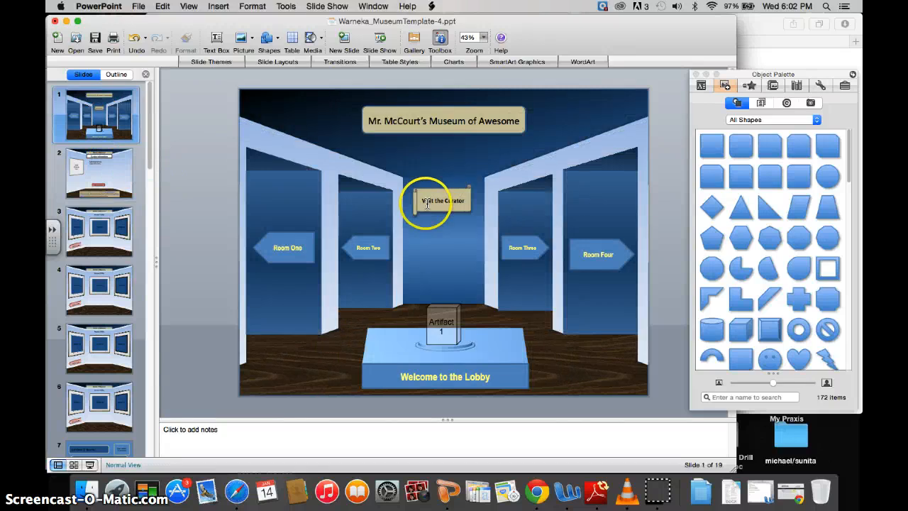
click(383, 43)
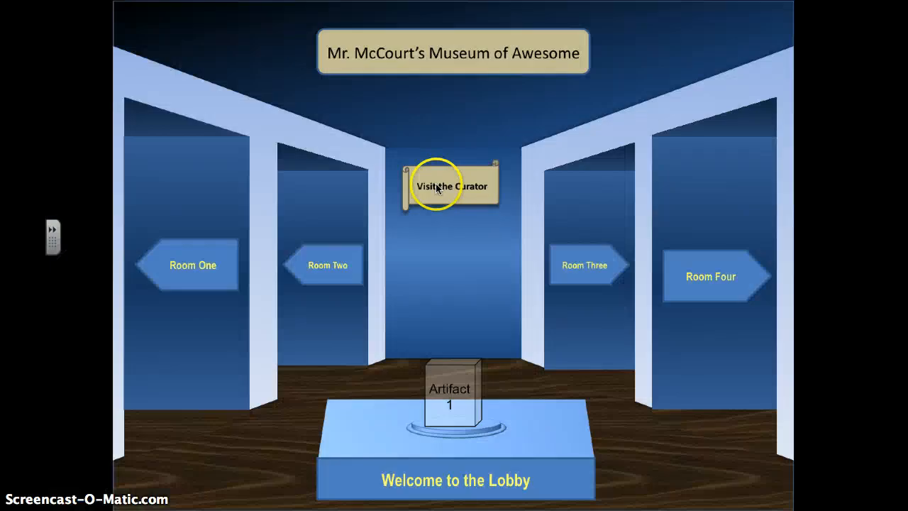
click(454, 186)
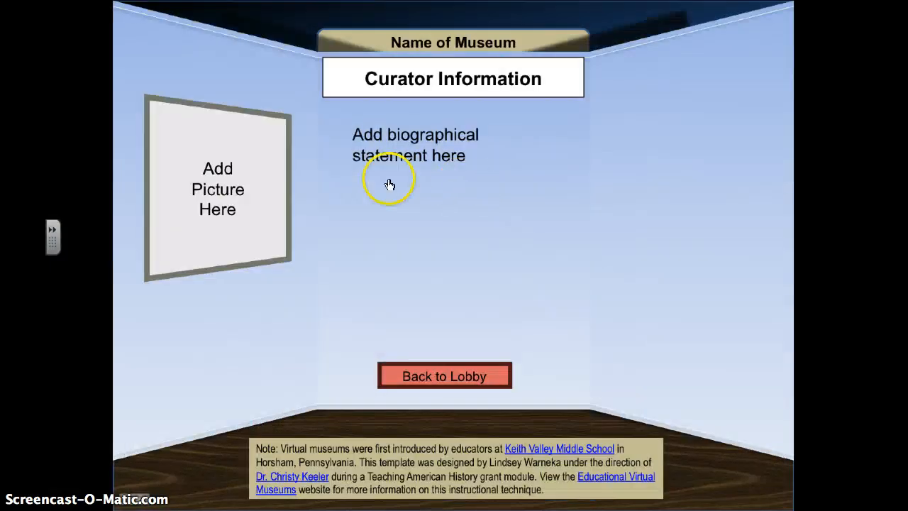
key(Escape)
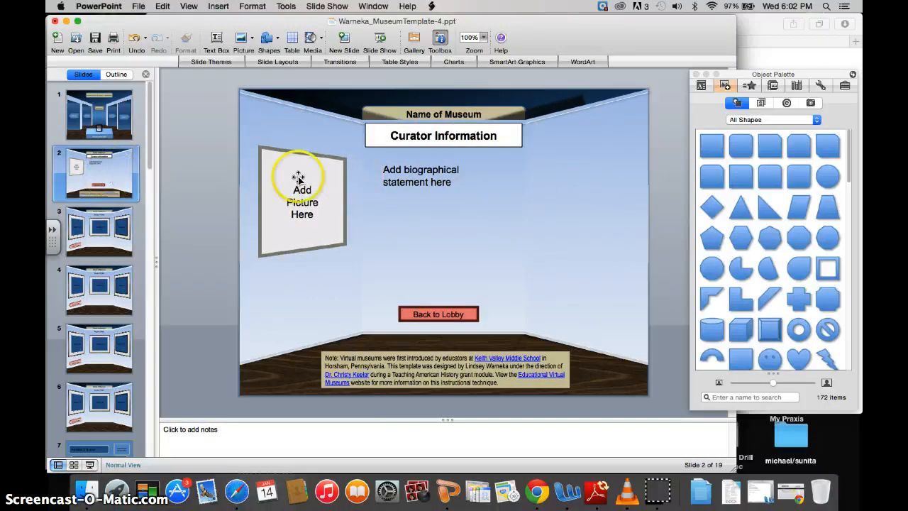
- Replace the Curator Information heading with the curator's name, Mr. McCourt
click(436, 136)
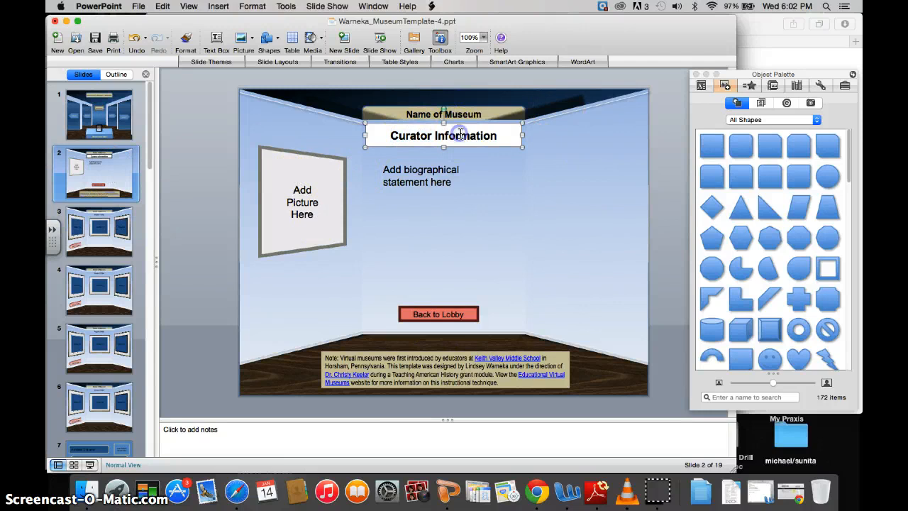
triple_click(460, 135)
text(Mr.)
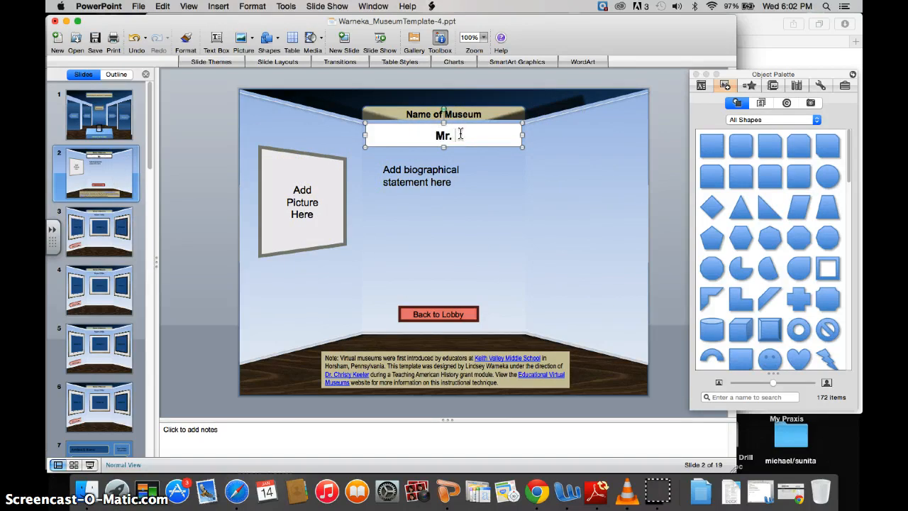
text(rt)
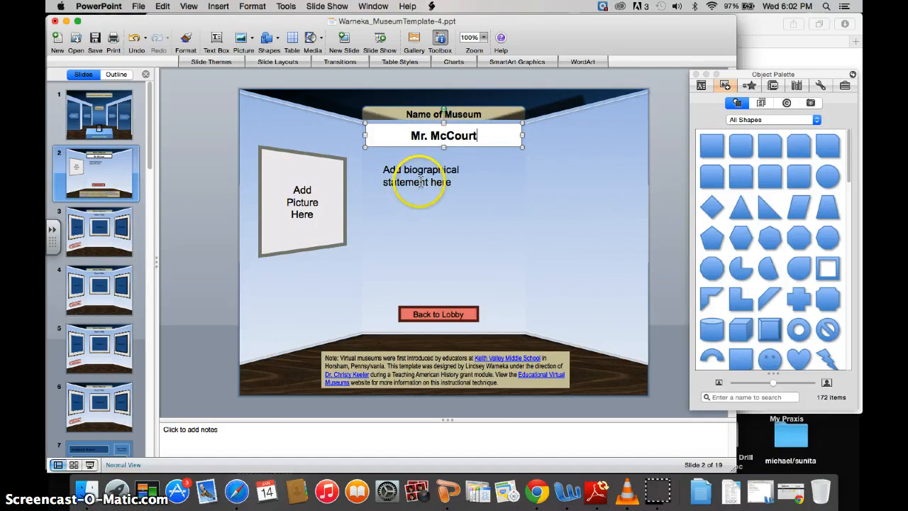
click(422, 176)
- Replace the biography placeholder with "He's a swell guy." and select the picture frame
click(465, 183)
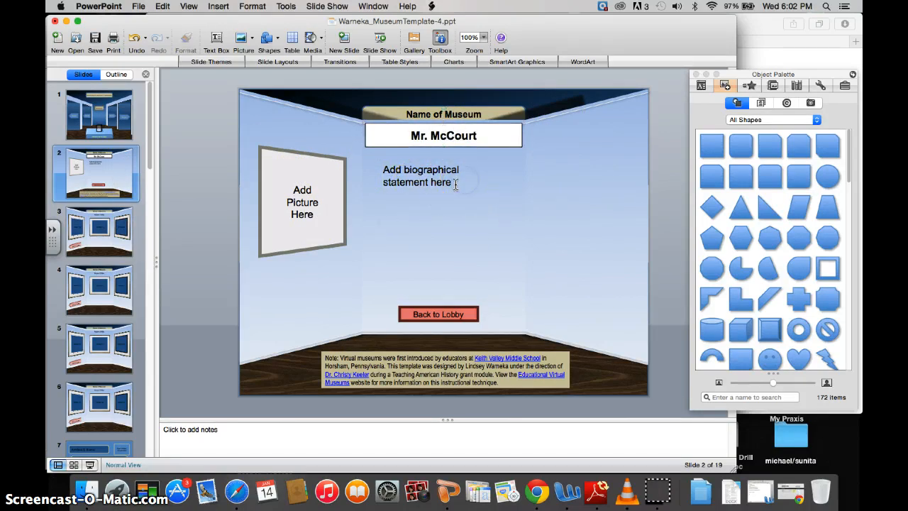
drag(456, 184, 388, 172)
text(e's a swell guy.)
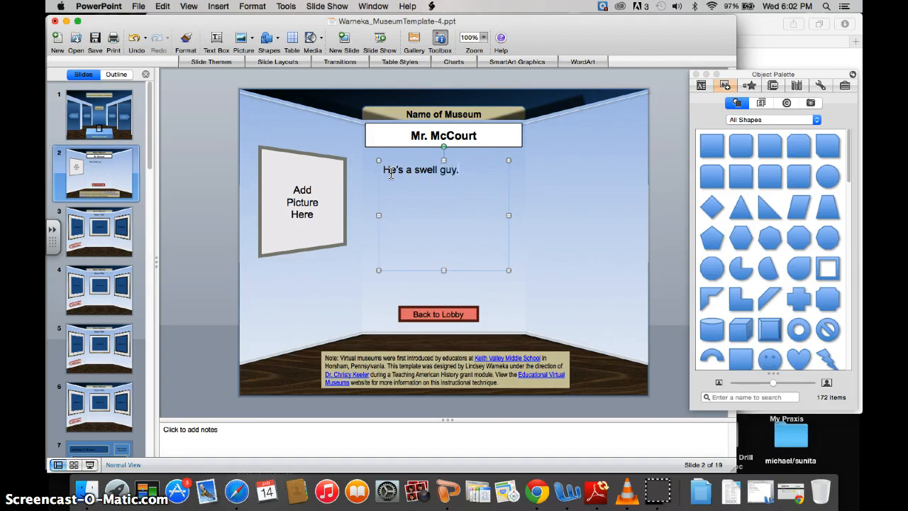
click(292, 203)
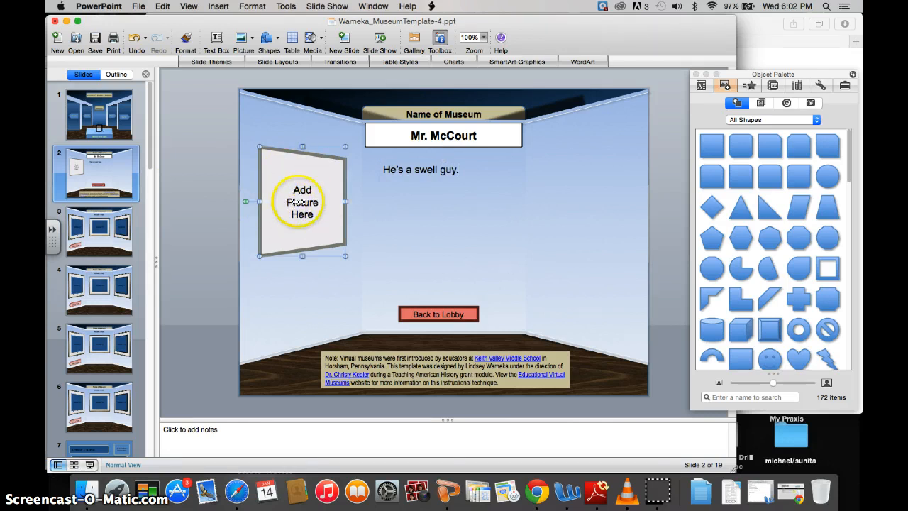
- Delete the Add Picture Here text and set the frame's Format Shape fill to Picture
triple_click(300, 202)
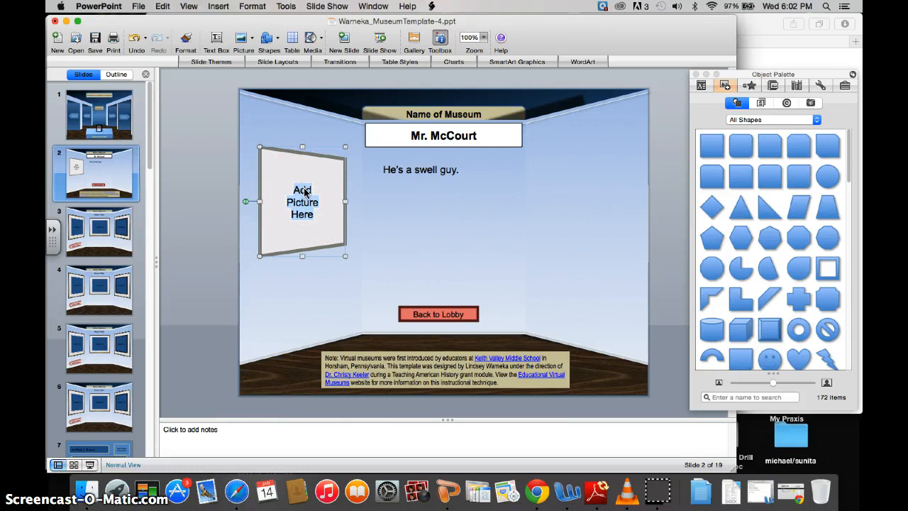
key(BackSpace)
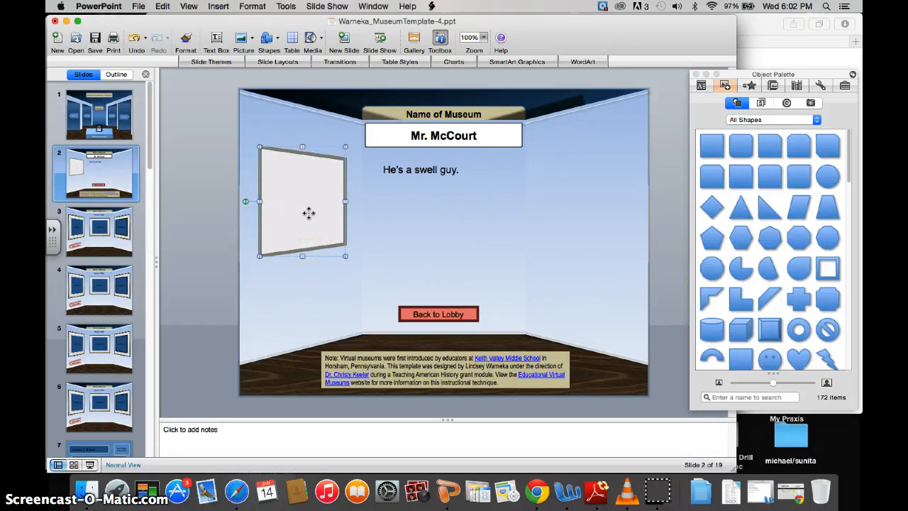
right_click(309, 212)
click(357, 393)
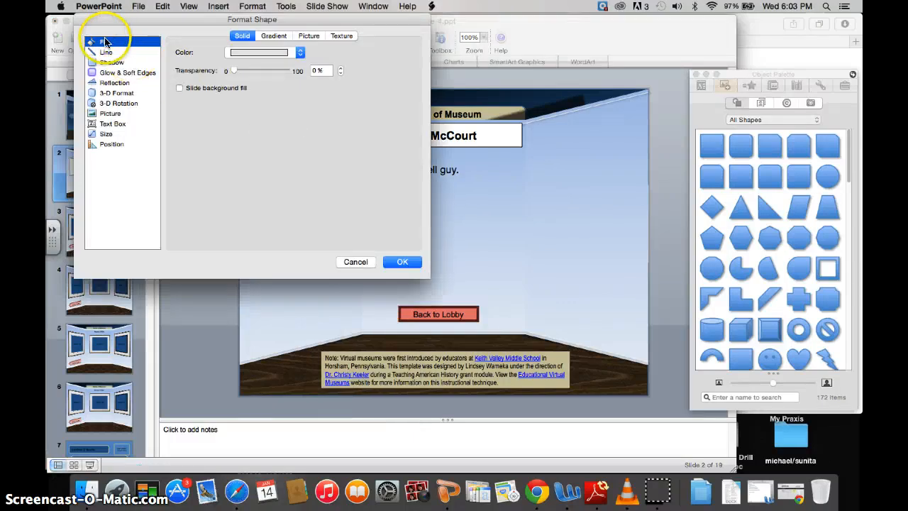
click(309, 36)
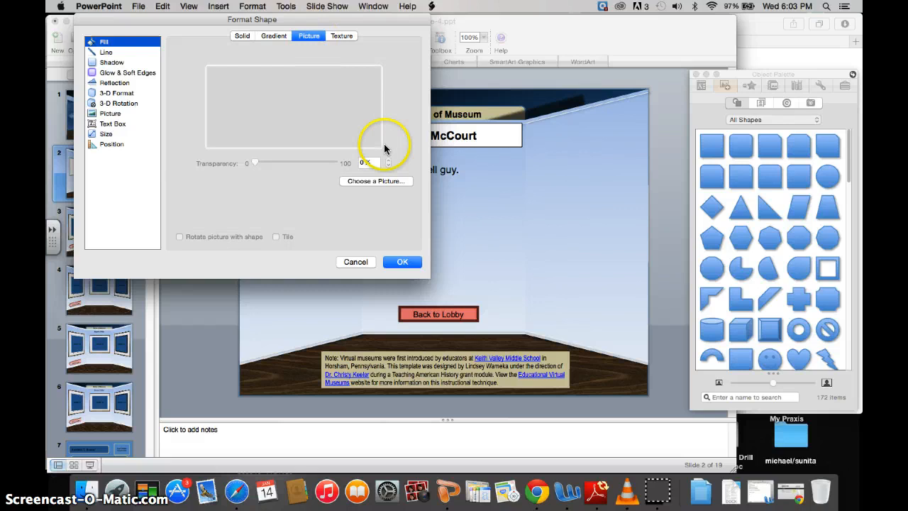
- Insert the curator photo from Desktop/Technology in Classroom/Screencast as the frame's fill
click(374, 181)
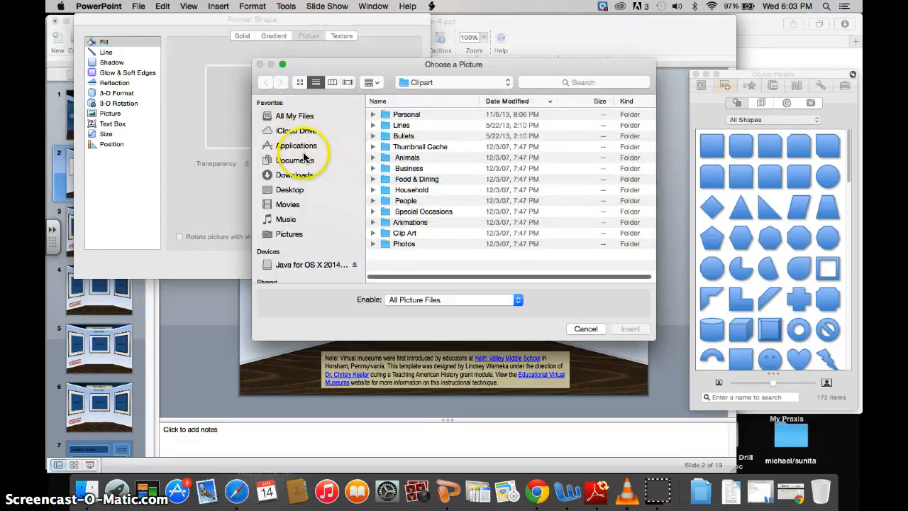
click(290, 190)
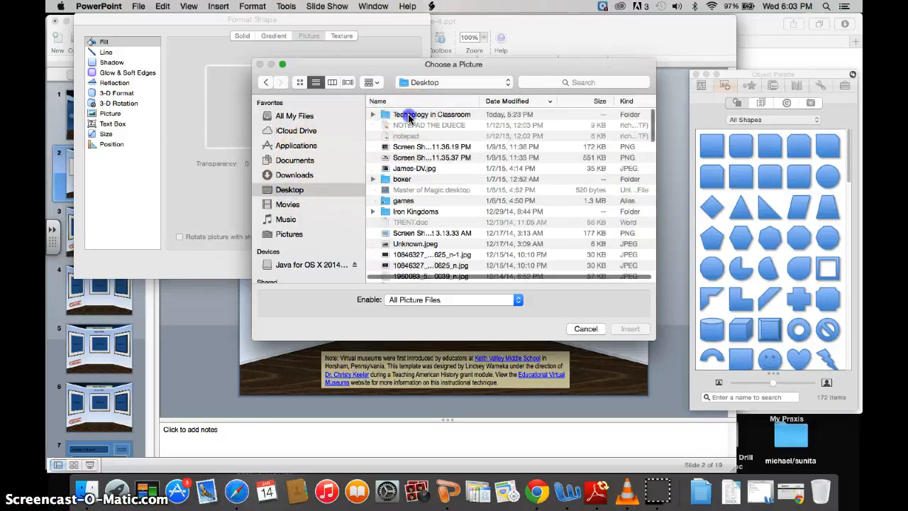
double_click(415, 114)
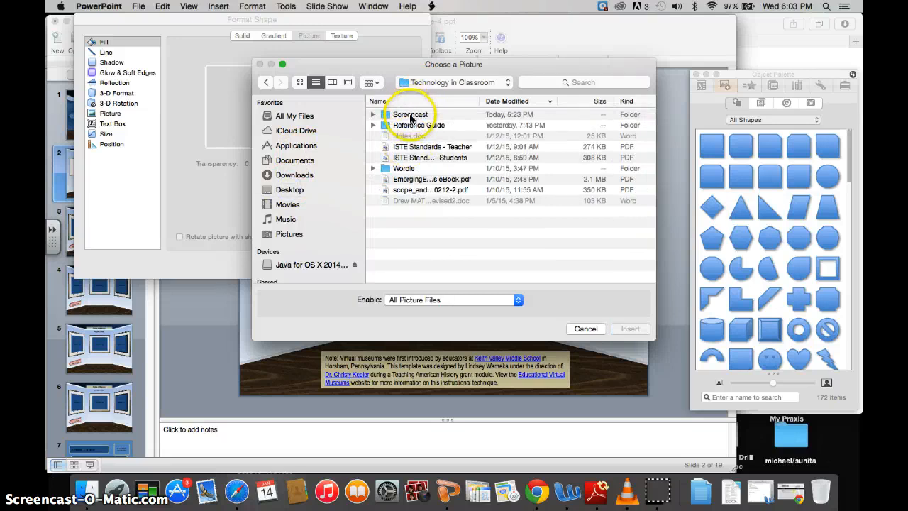
double_click(410, 115)
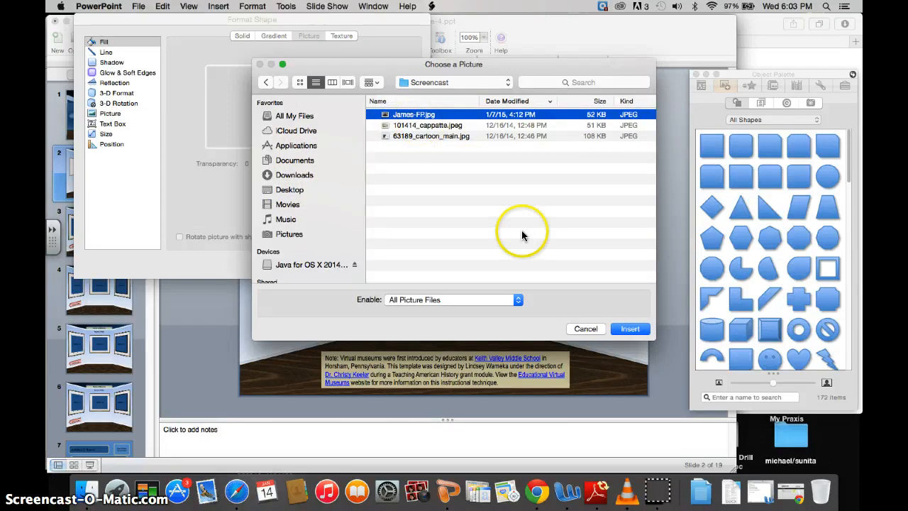
click(630, 329)
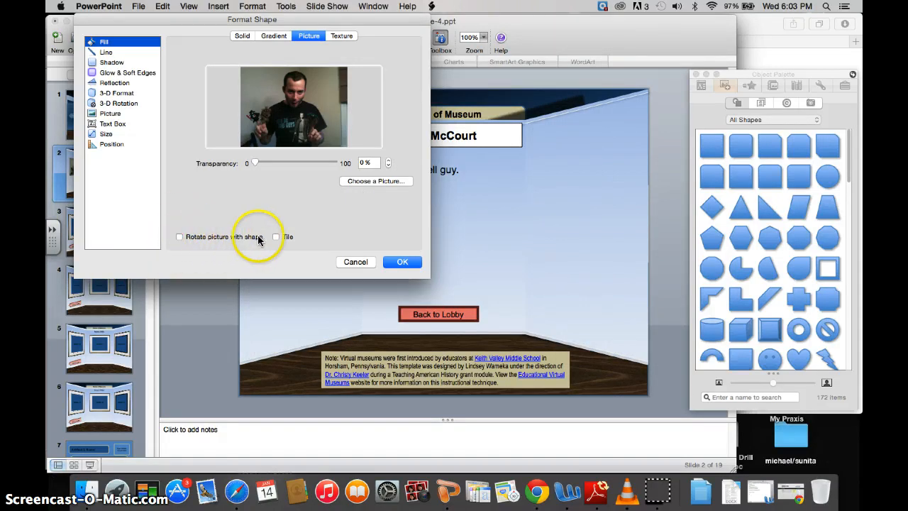
click(400, 262)
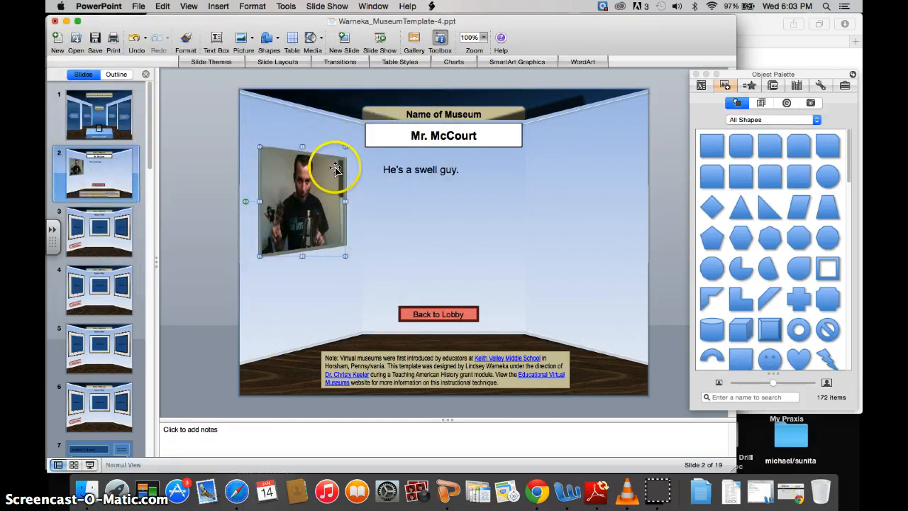
- Run the slide show and confirm the curator slide's Back to Lobby link works, then exit
click(296, 119)
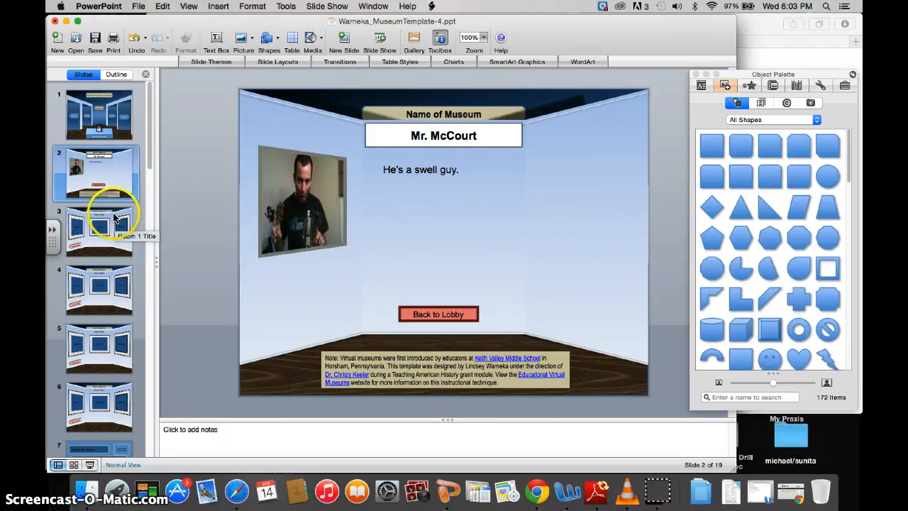
click(99, 113)
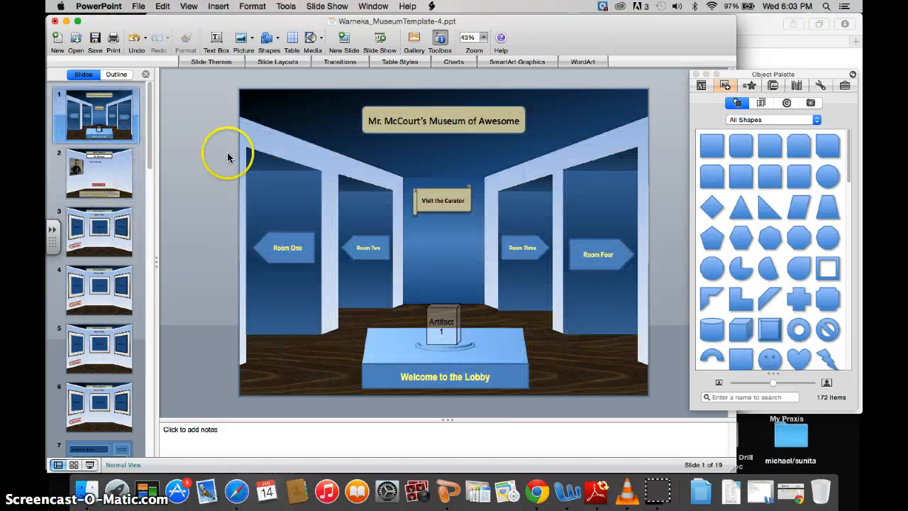
click(91, 171)
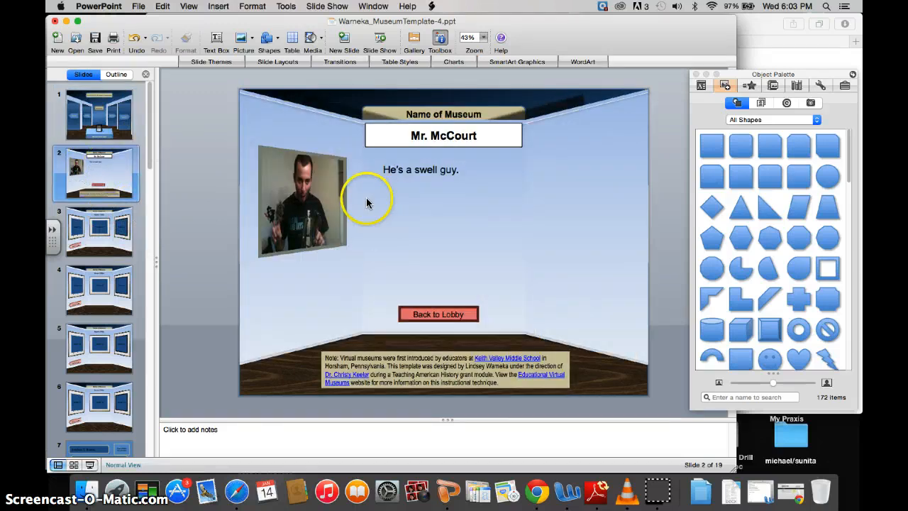
click(85, 113)
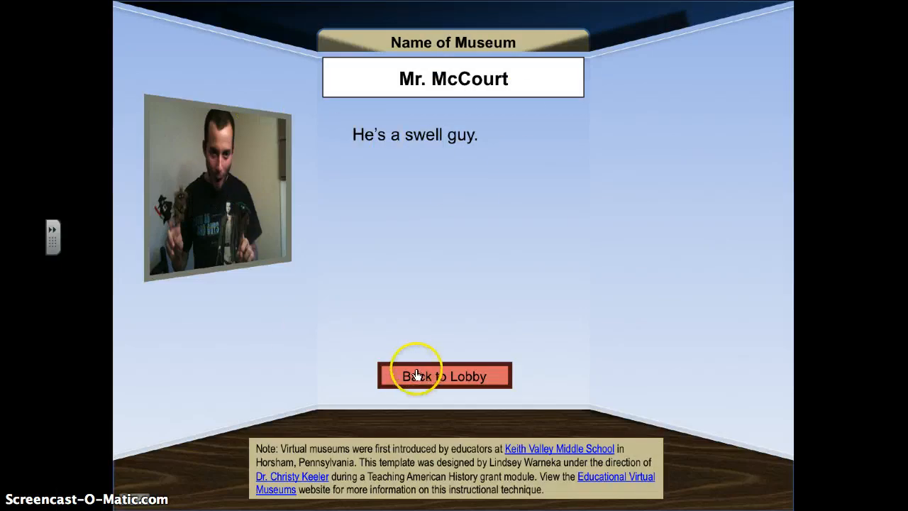
click(425, 378)
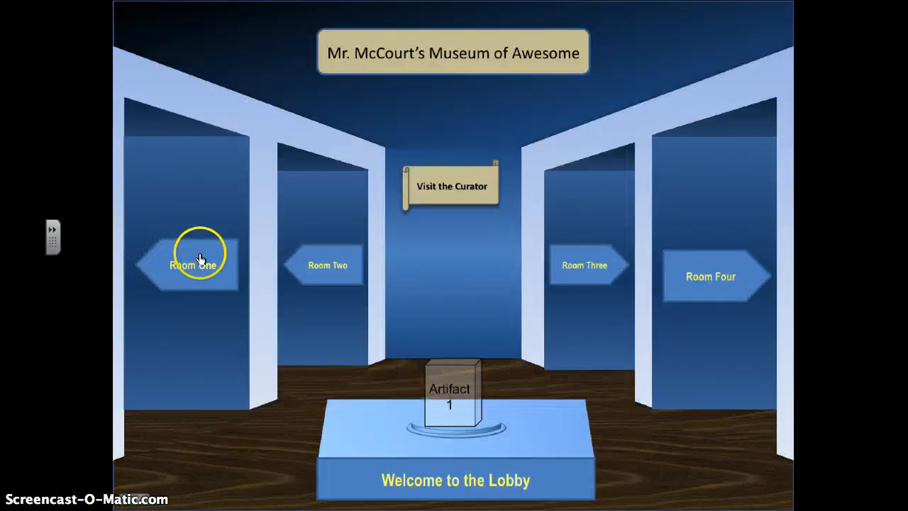
key(Escape)
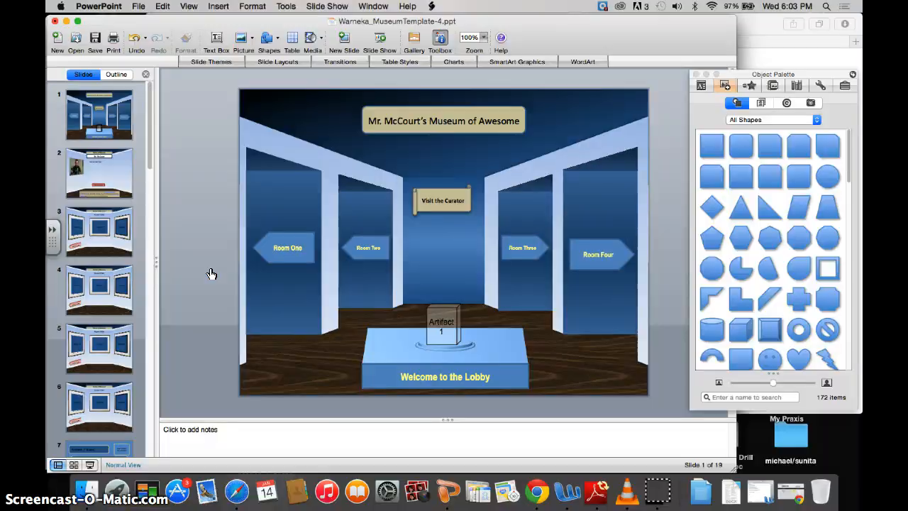
- On the Room 1 slide, clear the Artifact 2 label and set the rectangle's fill to Picture
click(98, 241)
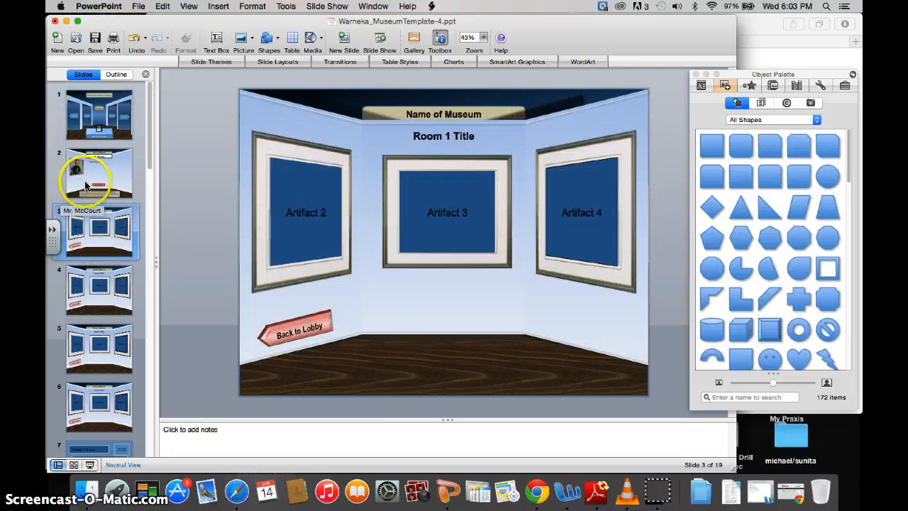
click(289, 214)
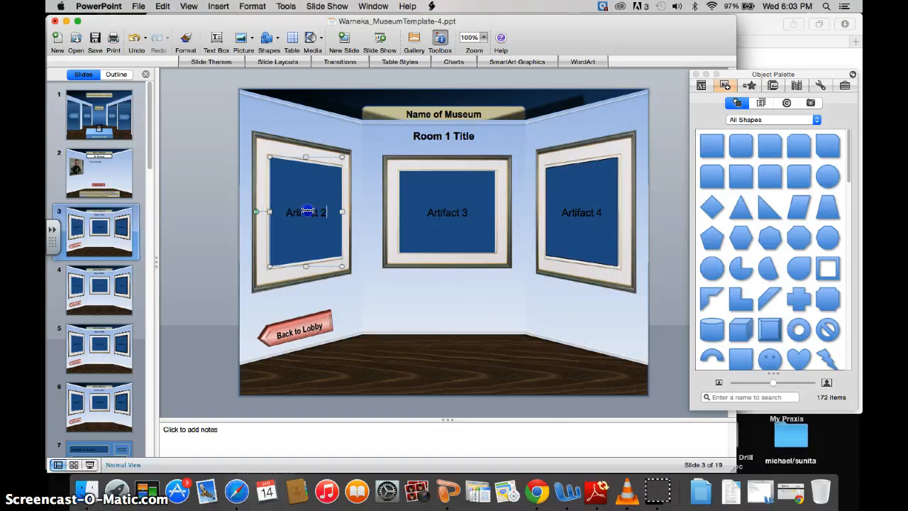
click(325, 226)
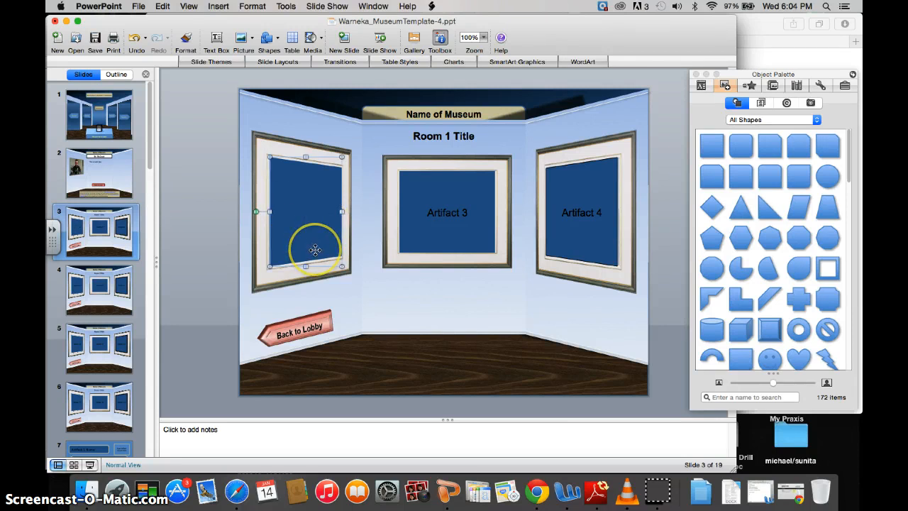
right_click(316, 249)
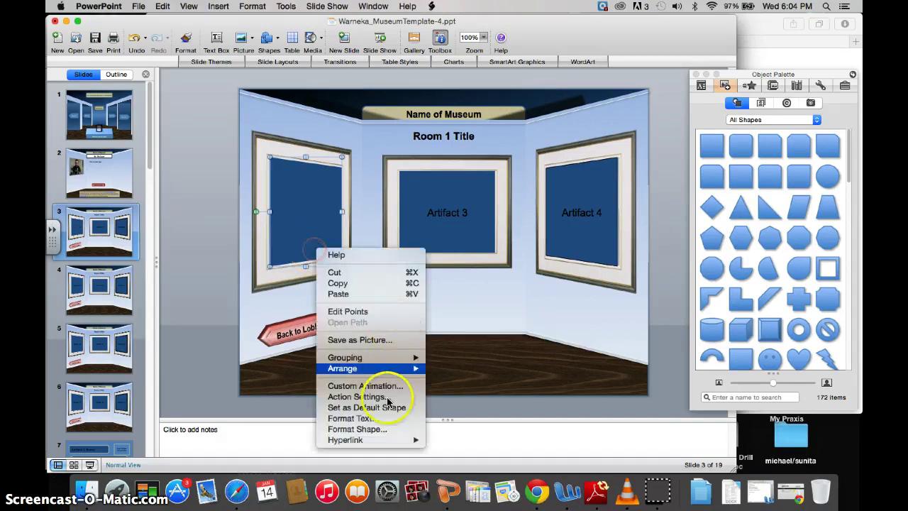
click(361, 432)
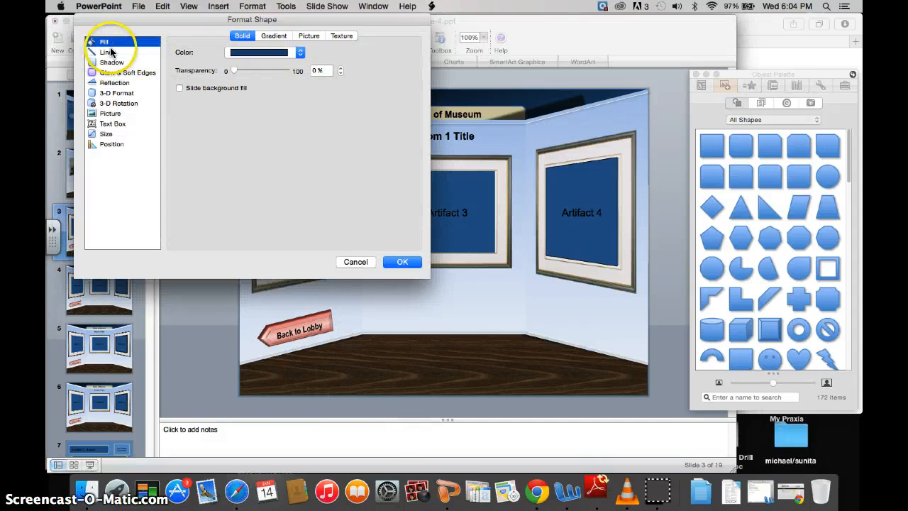
click(310, 36)
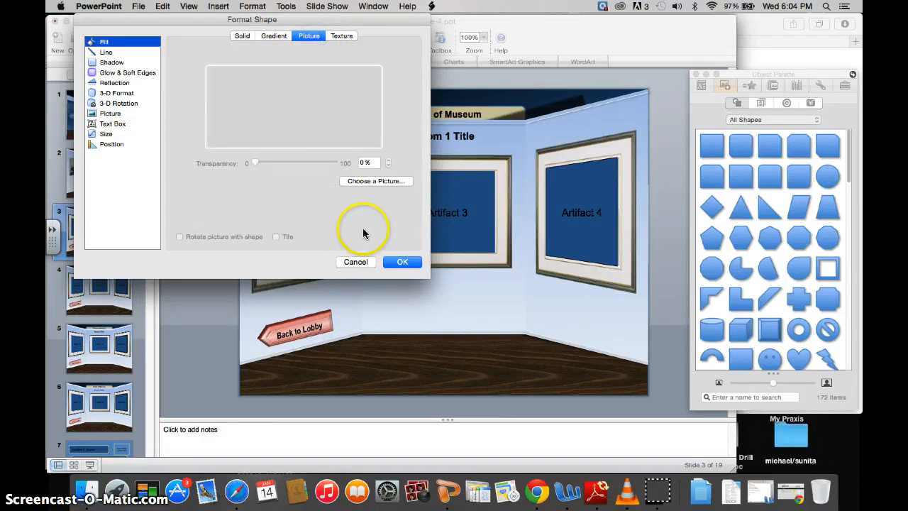
- Fill the Artifact 2 frame with the political cartoon from Desktop/Technology in Classroom/Screencast
click(369, 179)
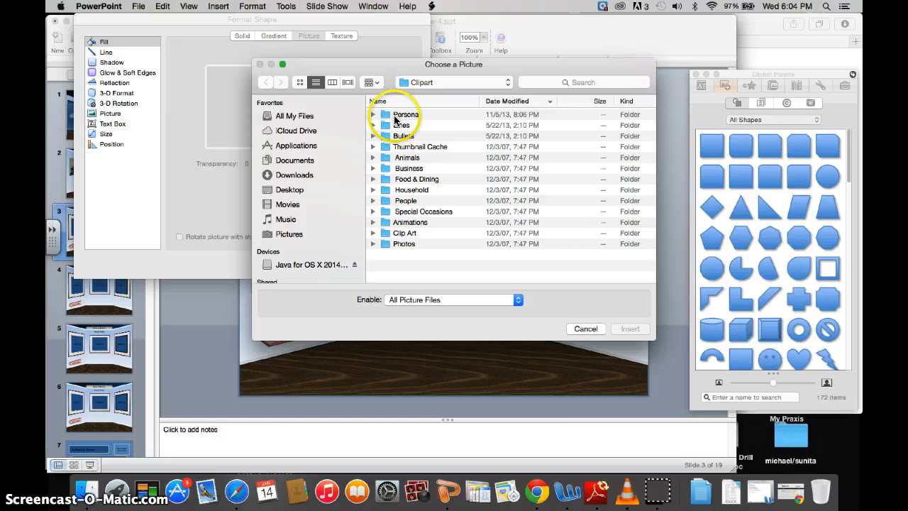
click(289, 190)
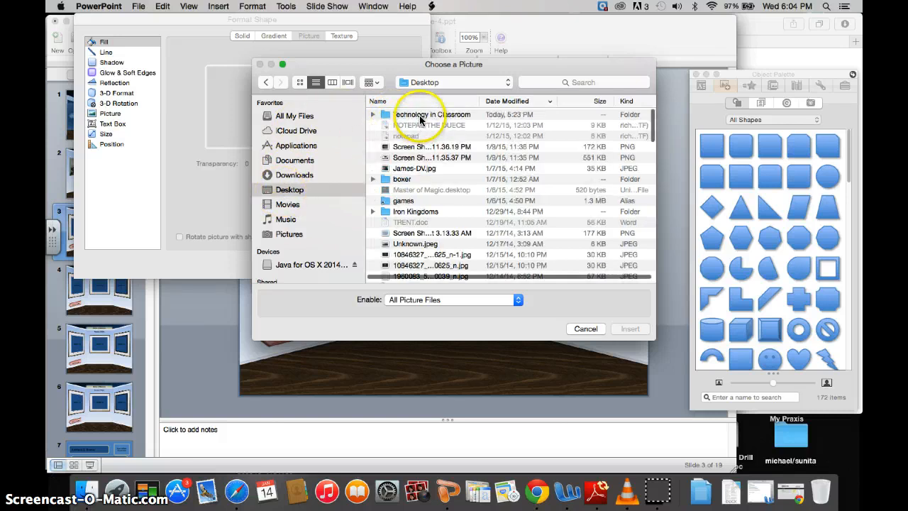
double_click(421, 116)
click(411, 114)
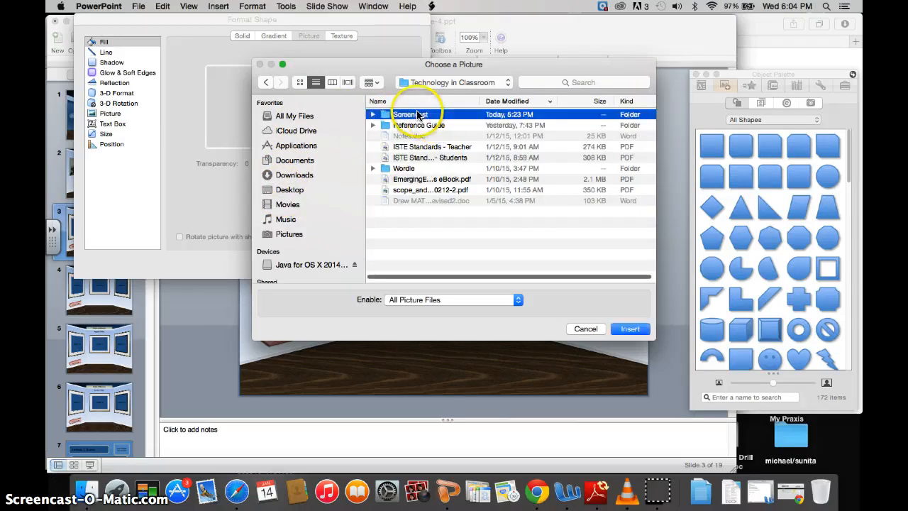
double_click(419, 115)
double_click(425, 126)
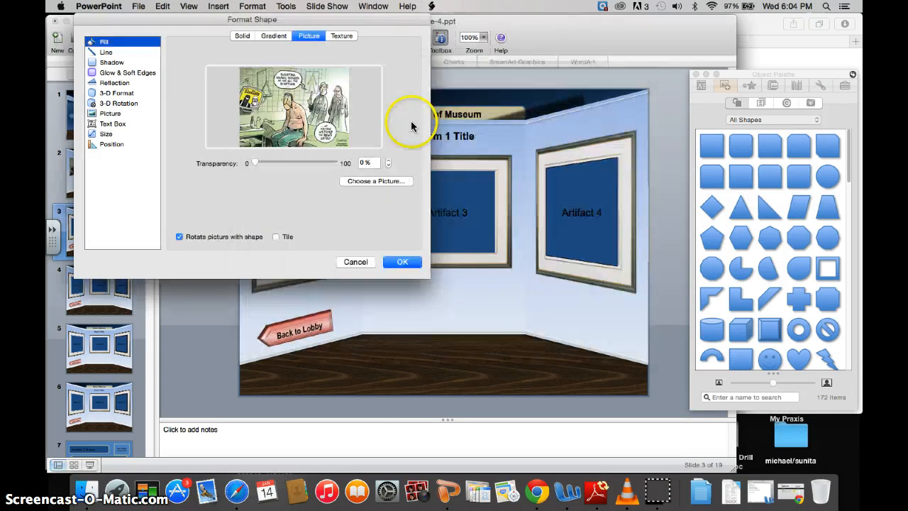
click(401, 262)
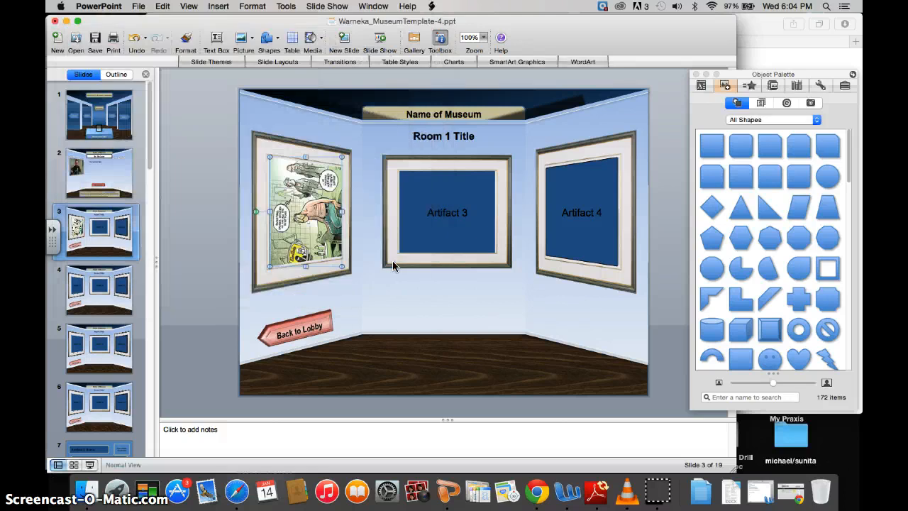
- In Format Shape, stop the picture rotating with the shape so the cartoon sits upright
right_click(302, 214)
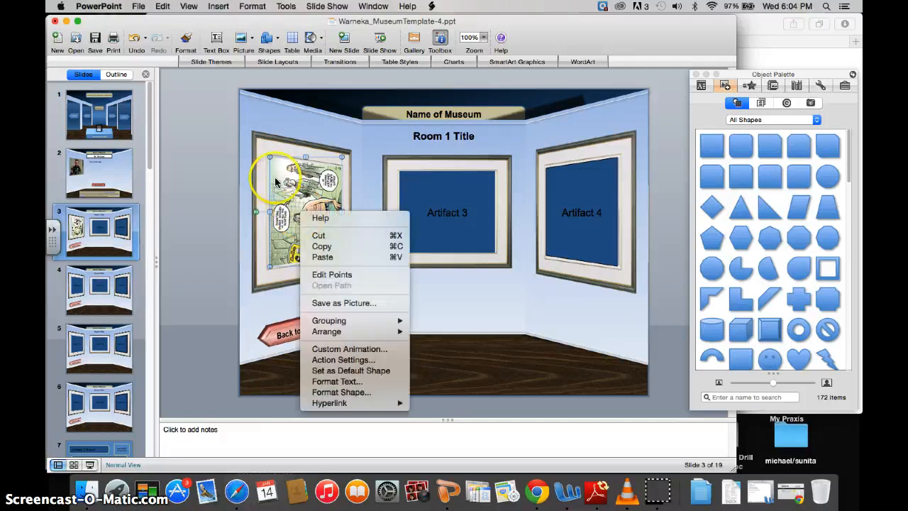
click(357, 395)
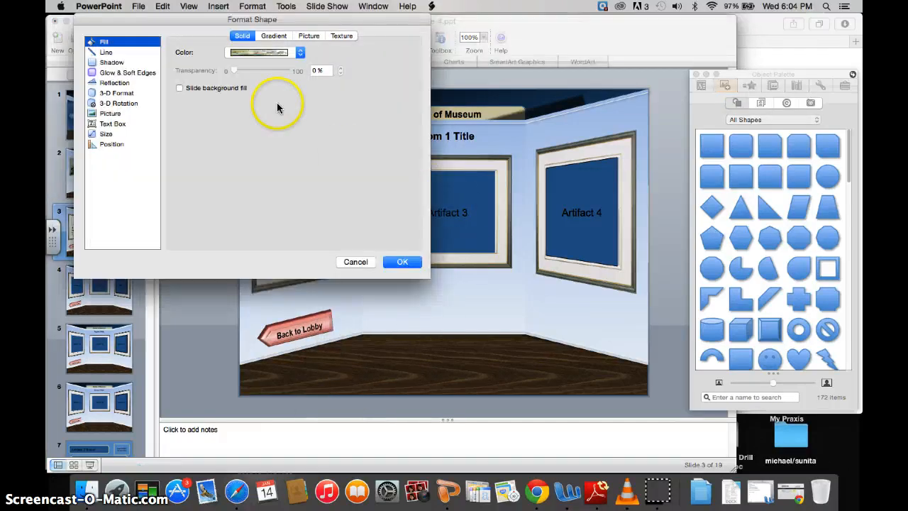
click(309, 36)
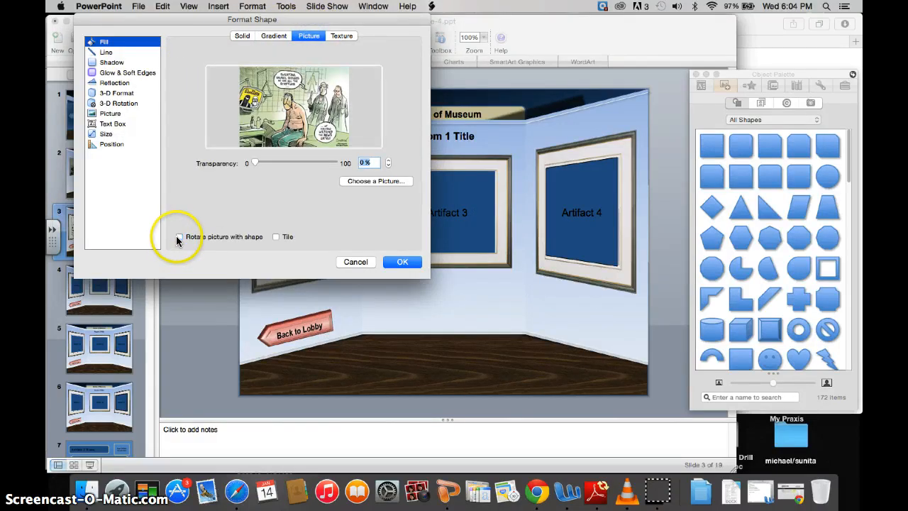
click(404, 261)
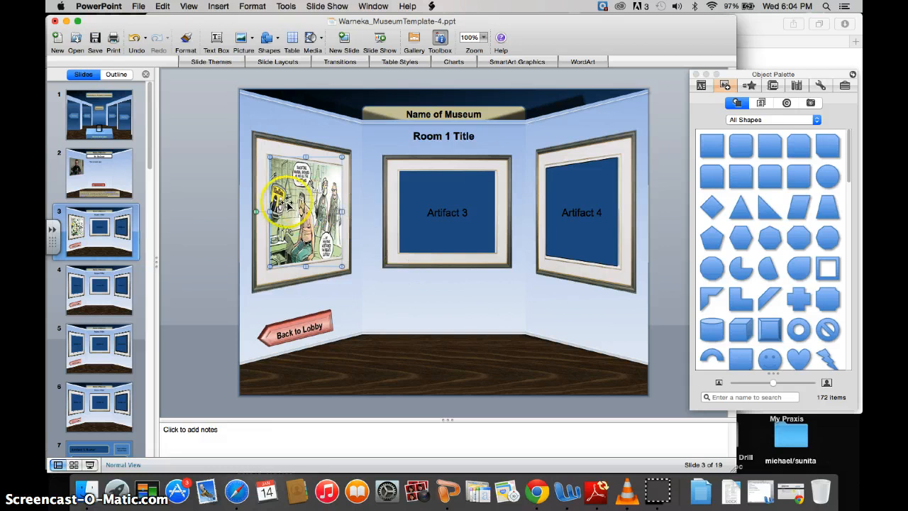
click(298, 125)
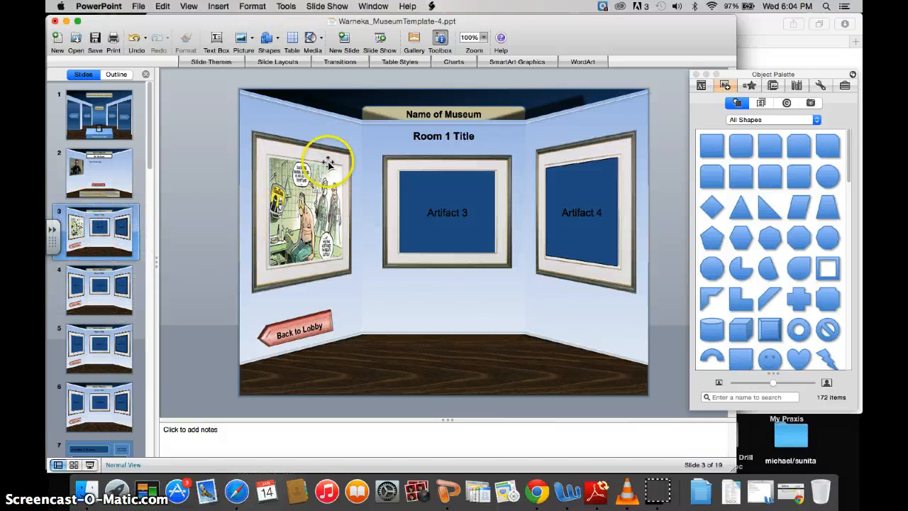
- Run the slide show, follow the cartoon's link to the Artifact 2 detail slide, then exit
click(387, 42)
click(221, 249)
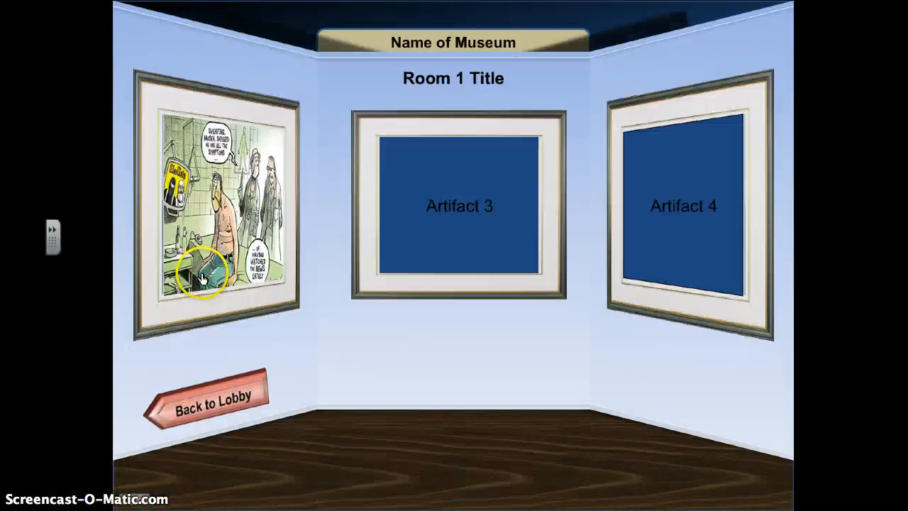
click(223, 203)
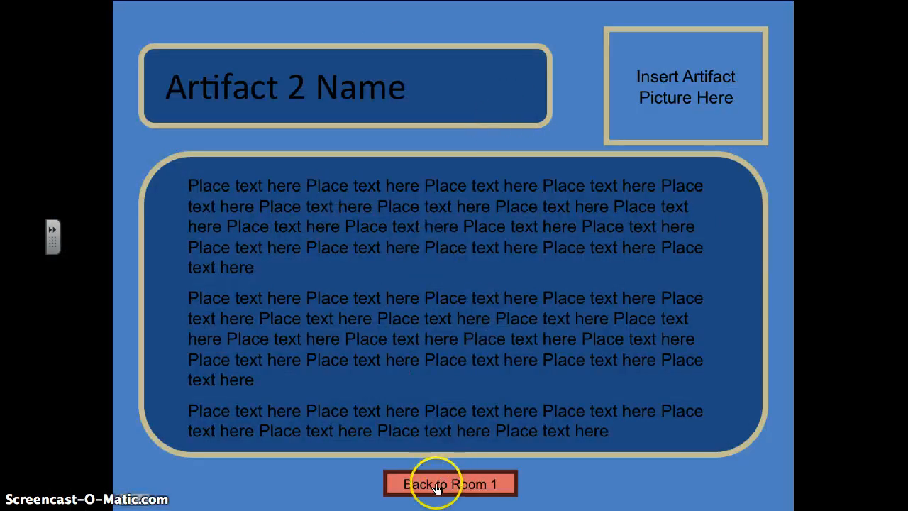
key(Escape)
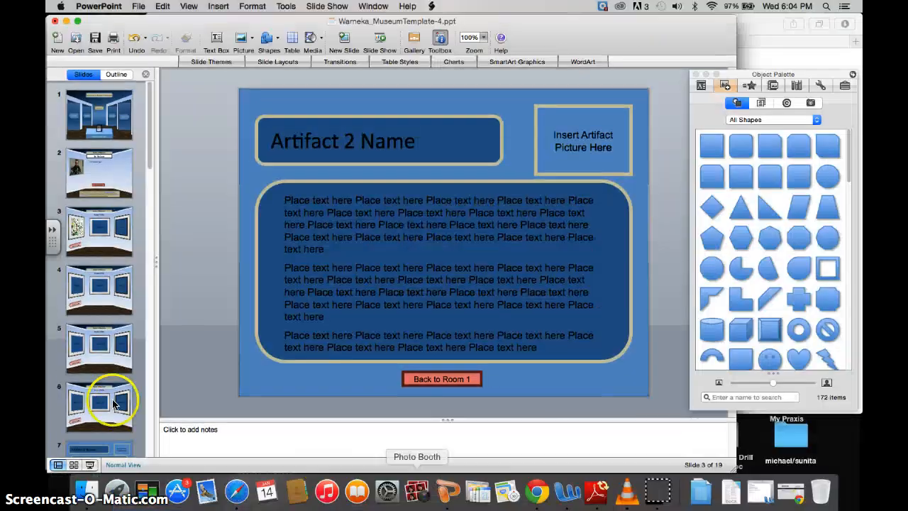
scroll(89, 148, up, 5)
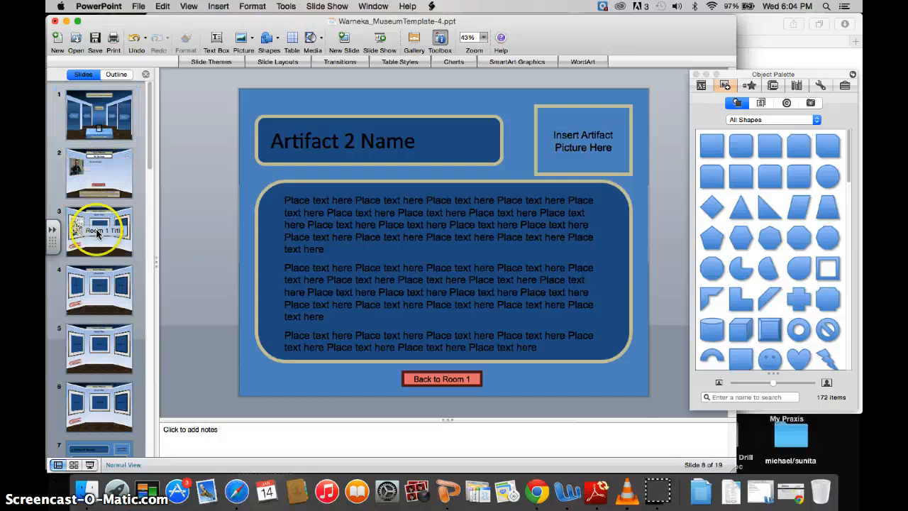
scroll(96, 213, down, 2)
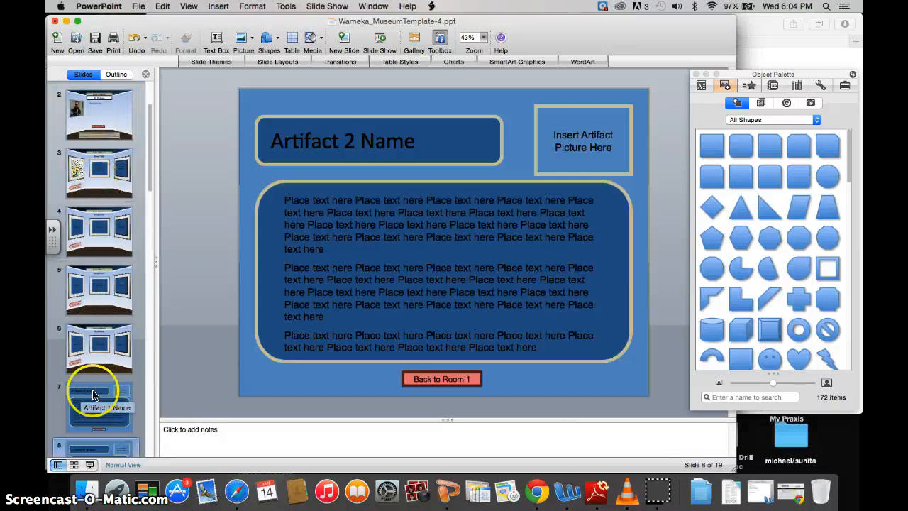
click(98, 408)
scroll(117, 315, down, 10)
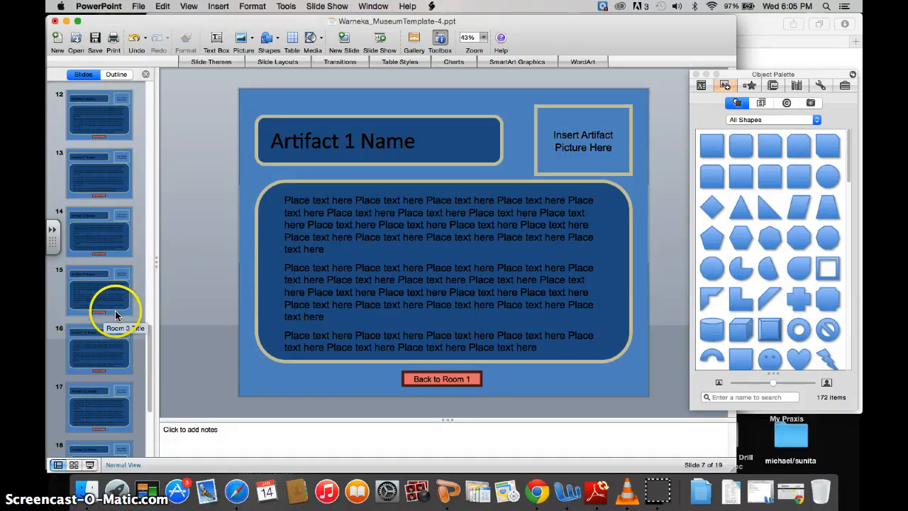
click(95, 122)
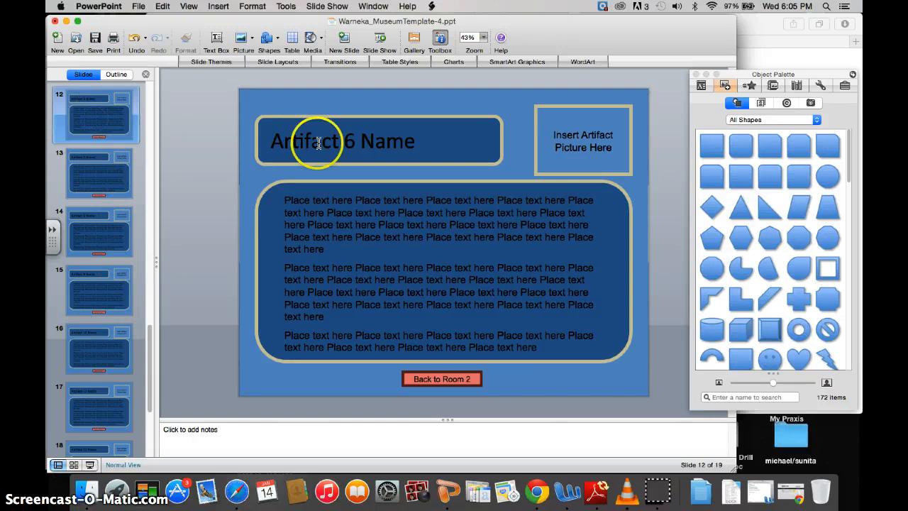
scroll(100, 195, up, 10)
click(101, 369)
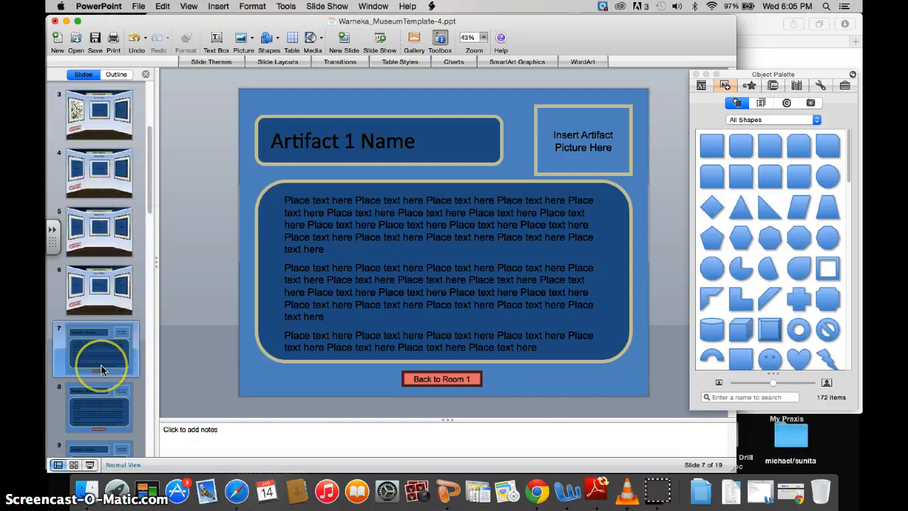
key(Down)
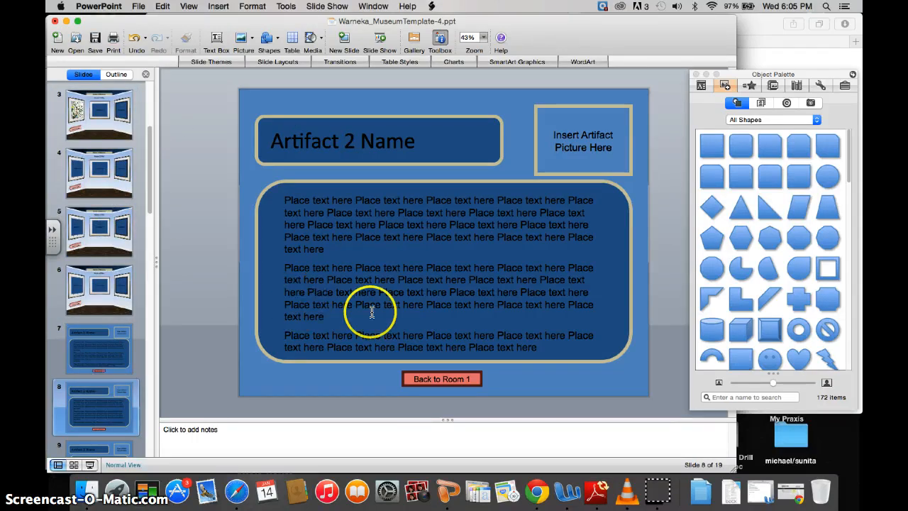
- Clear the 'Artifact 2 Name' title text ready for the new title Political Cartoon 1
click(375, 140)
drag(419, 142, 272, 141)
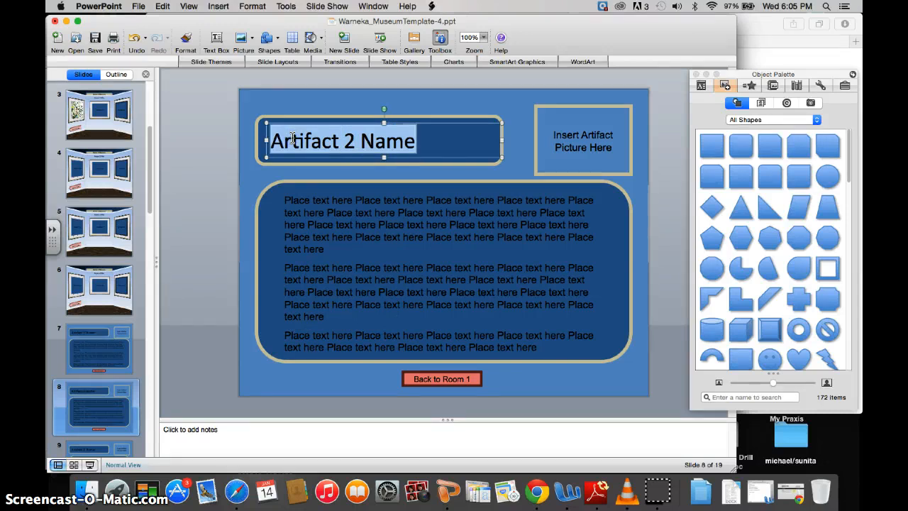
key(BackSpace)
text(Political Cartoon 1)
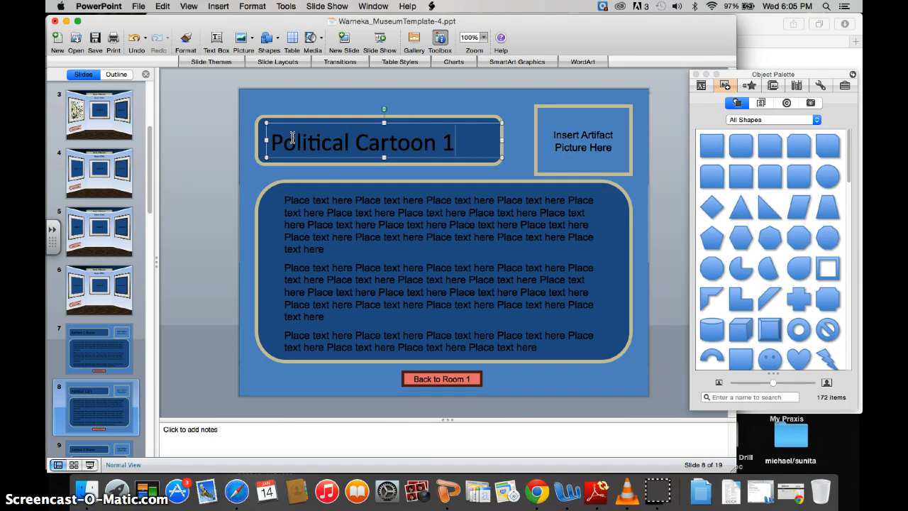
- Delete the 'Insert Artifact Picture Here' text from the picture placeholder box
click(570, 145)
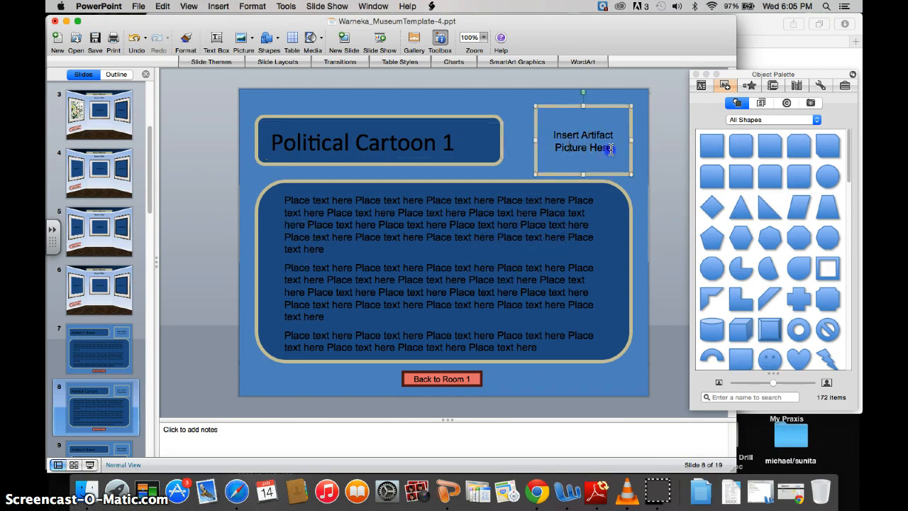
drag(610, 148, 558, 135)
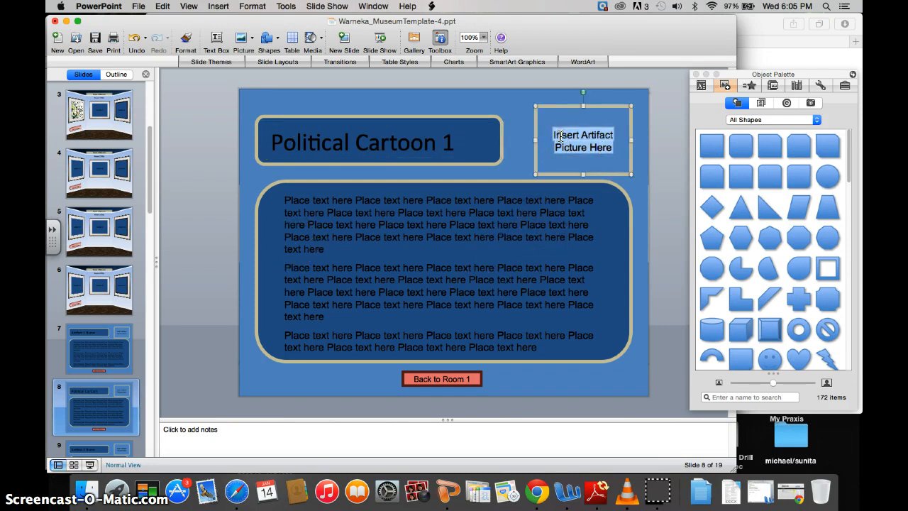
key(BackSpace)
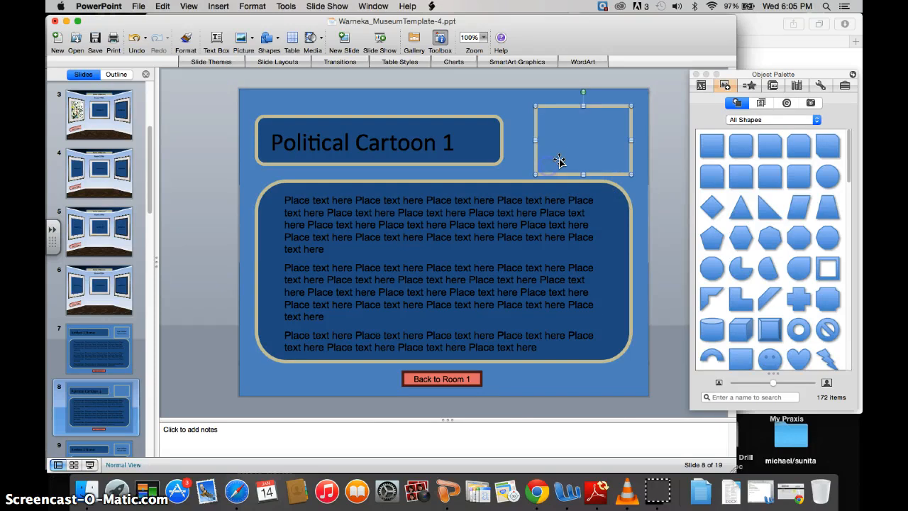
- Start a picture fill for the empty box via Format Shape > Fill > Picture
right_click(566, 157)
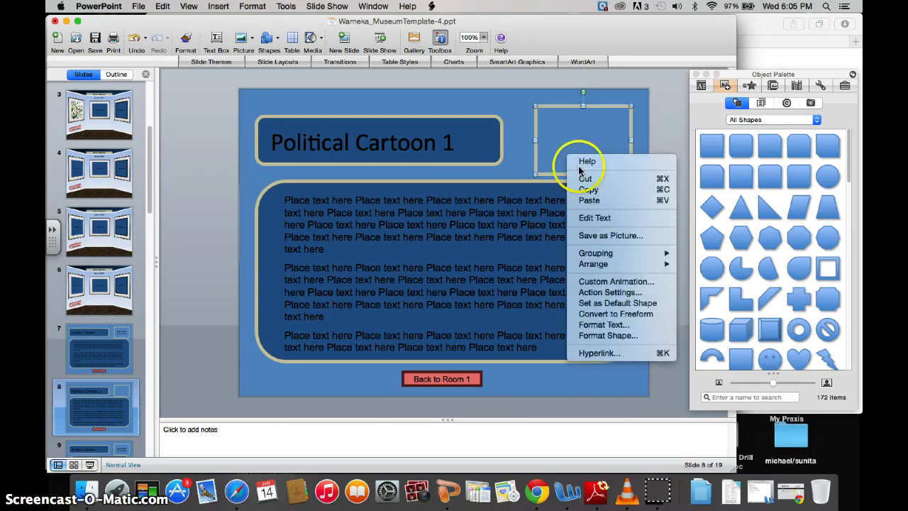
click(602, 335)
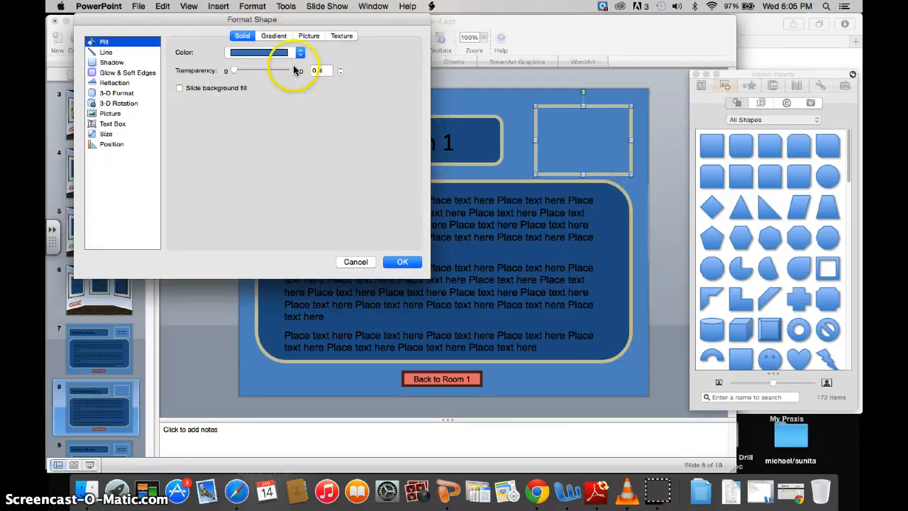
click(309, 35)
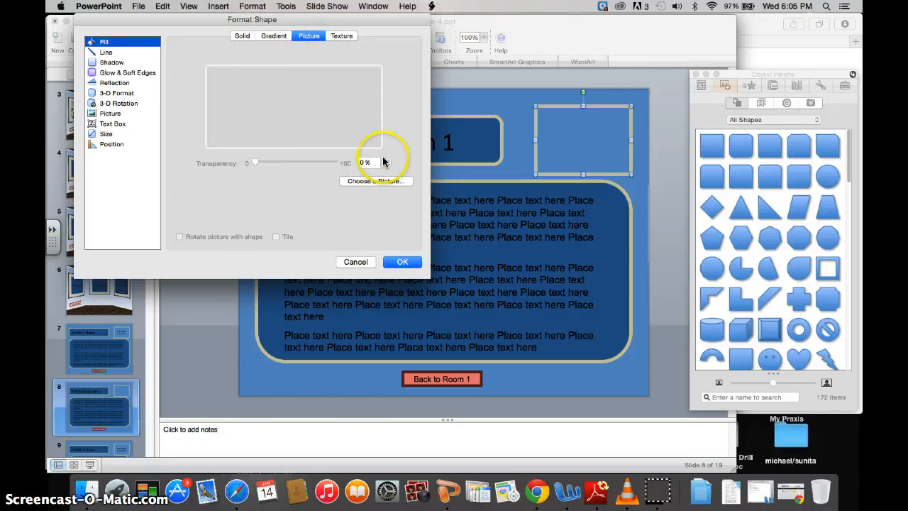
click(376, 181)
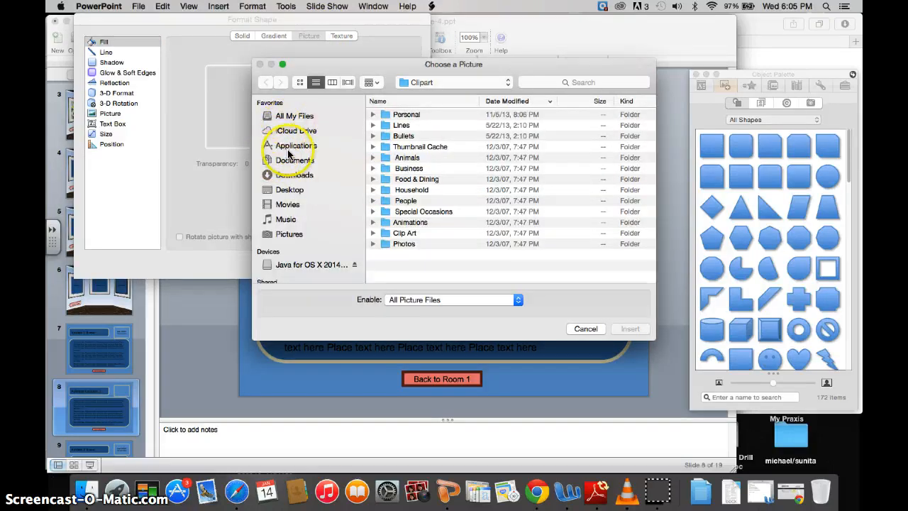
- Insert the cartoon JPEG from Desktop/Technology in Classroom/Screencast as the box's fill
click(293, 147)
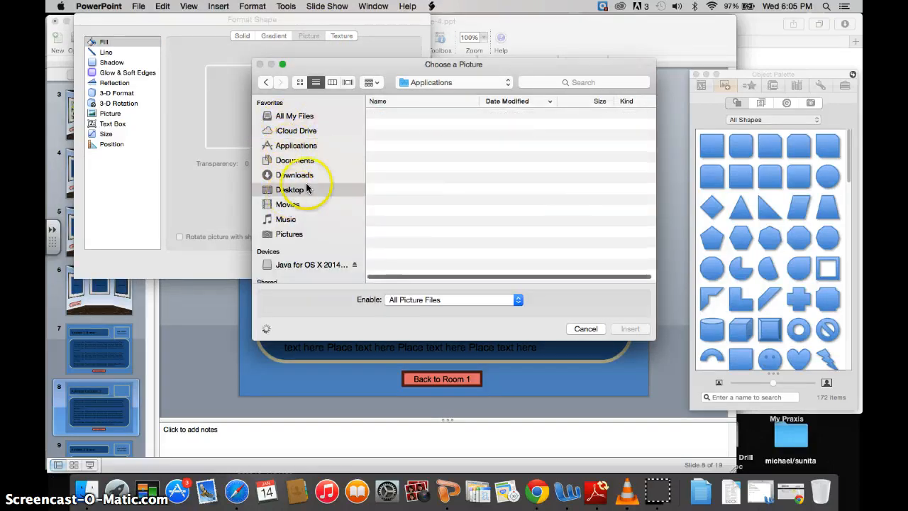
double_click(419, 114)
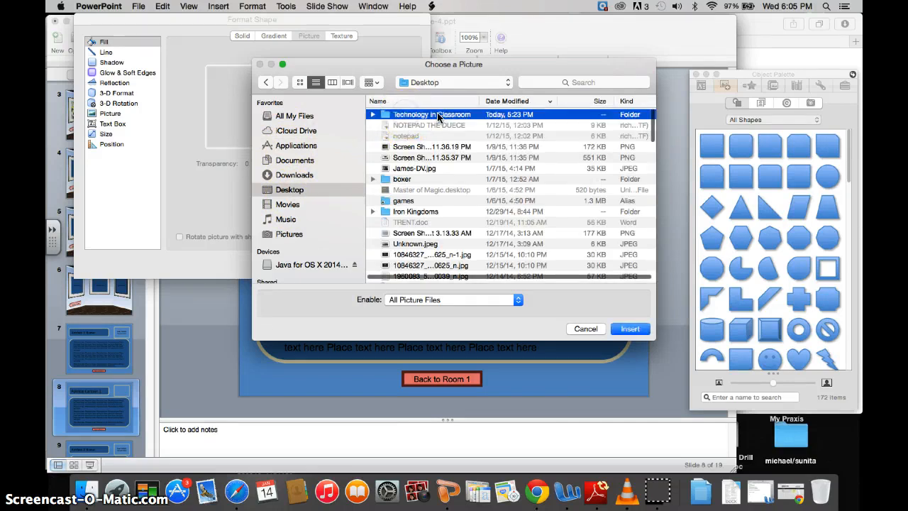
double_click(414, 117)
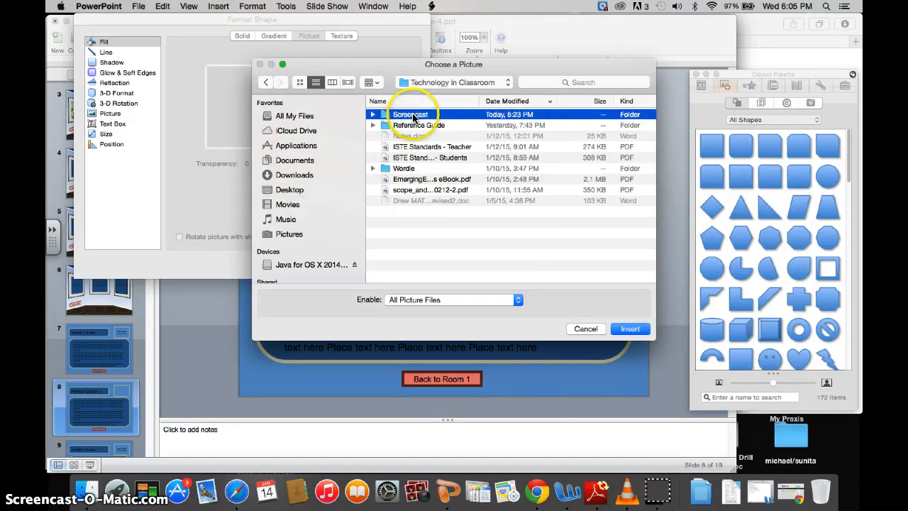
click(416, 127)
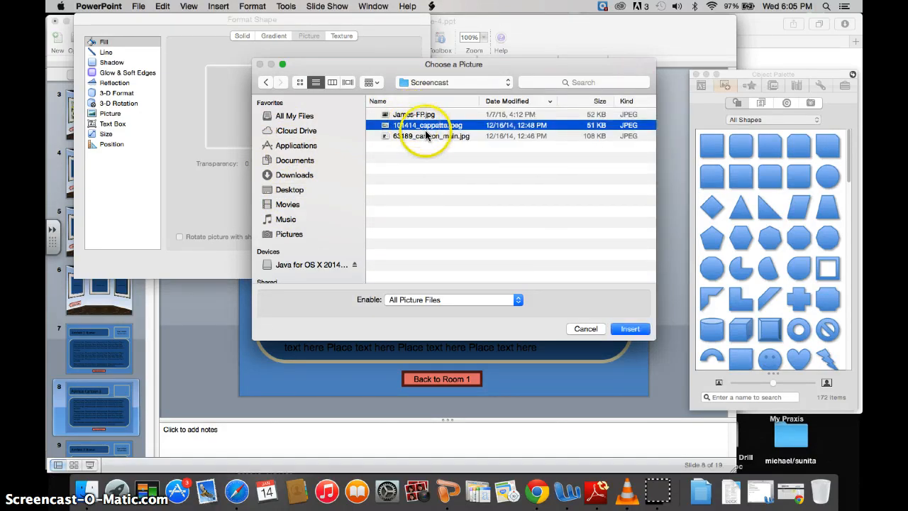
click(630, 328)
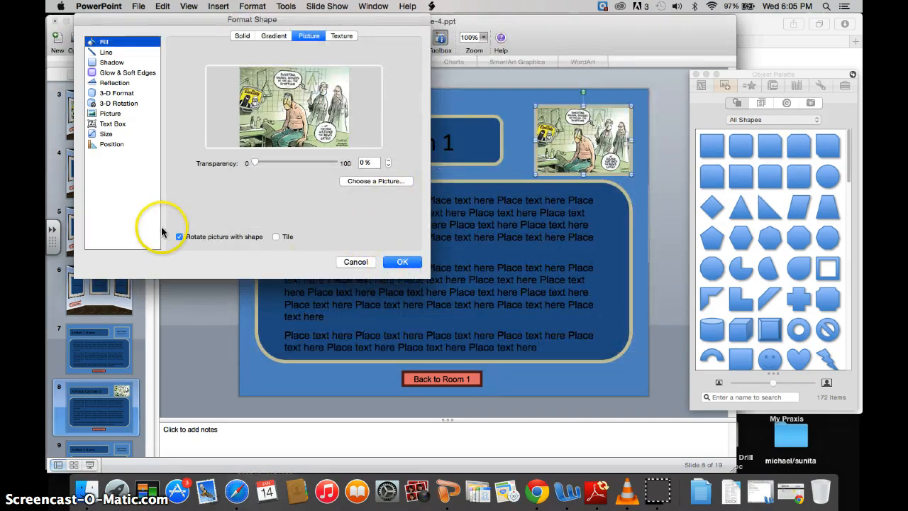
click(402, 262)
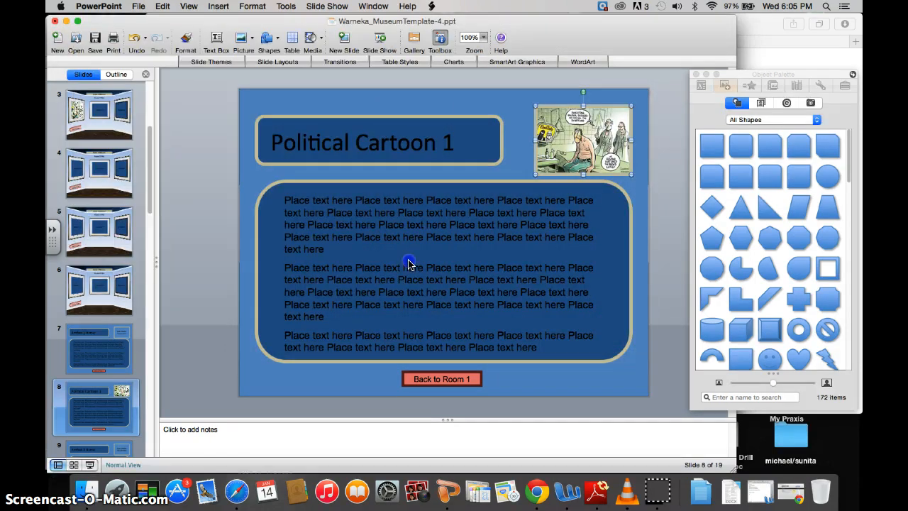
- Replace the placeholder body text with 'Neat Picture'
click(284, 199)
drag(286, 199, 533, 347)
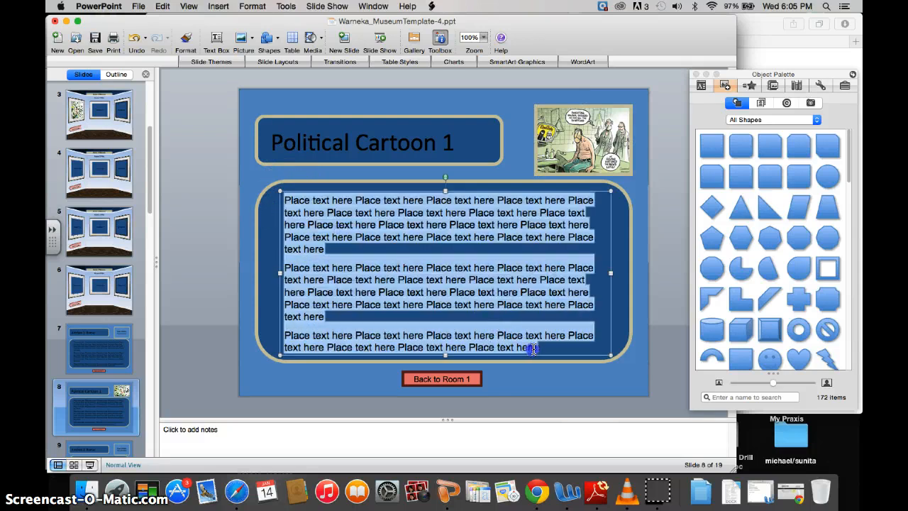
text(Neat Picture)
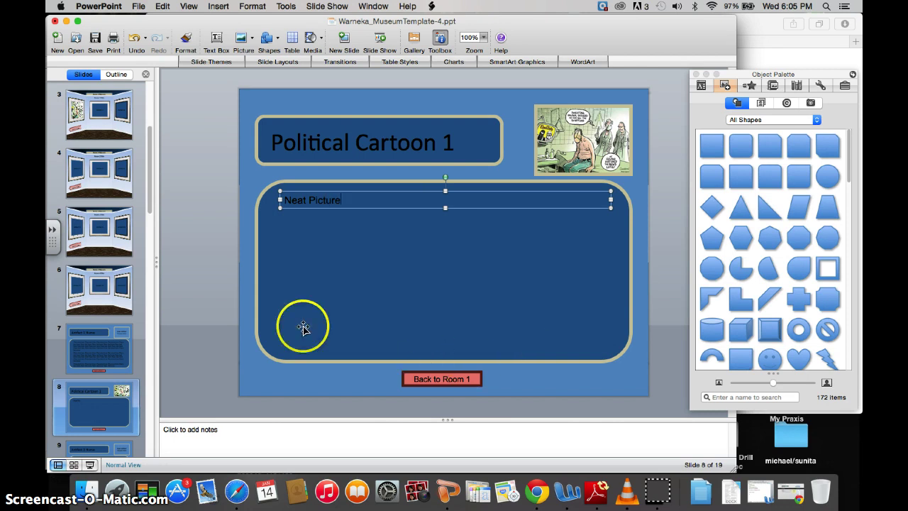
click(249, 296)
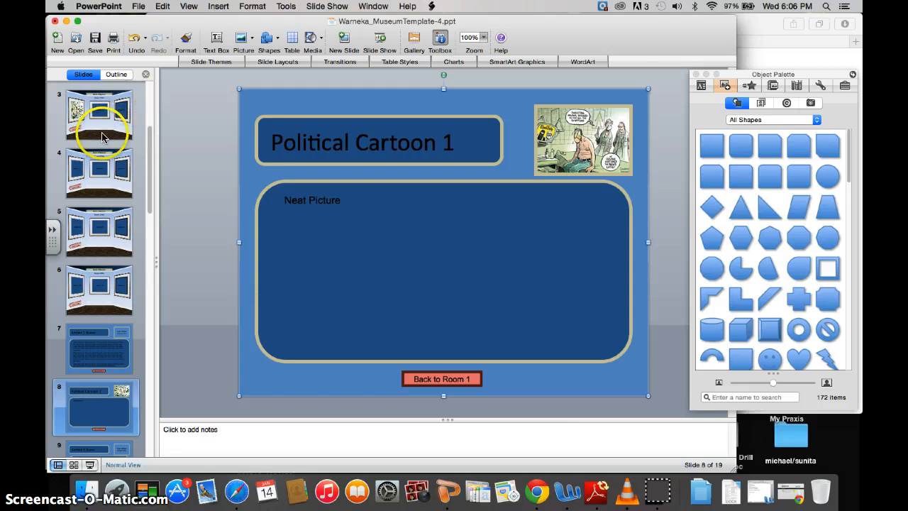
- Return to the Room 1 slide and bring up the cartoon's options
click(100, 114)
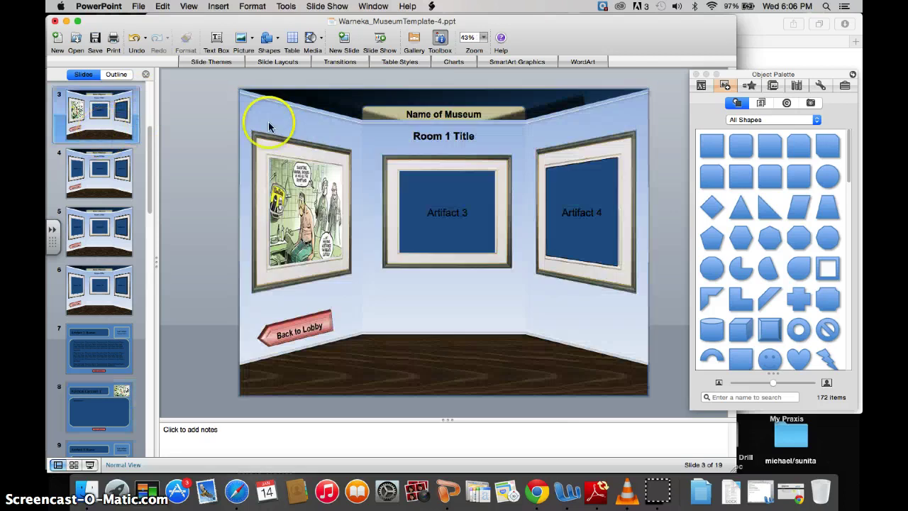
right_click(307, 226)
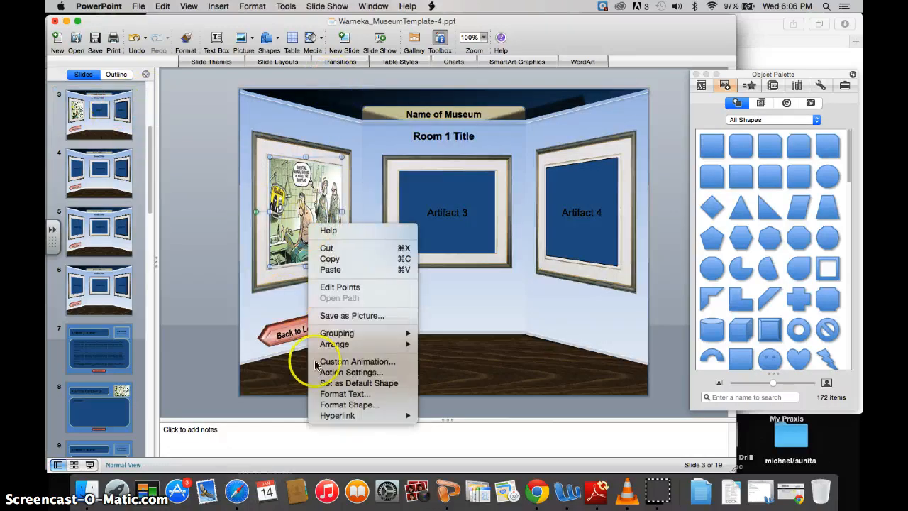
mouse_move(338, 416)
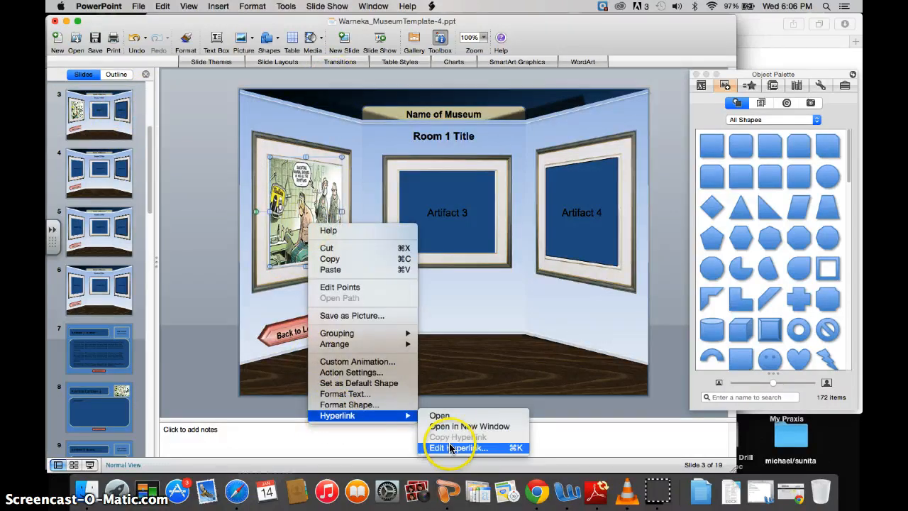
- In Edit Hyperlink, browse the document's slides for a new link target
click(449, 449)
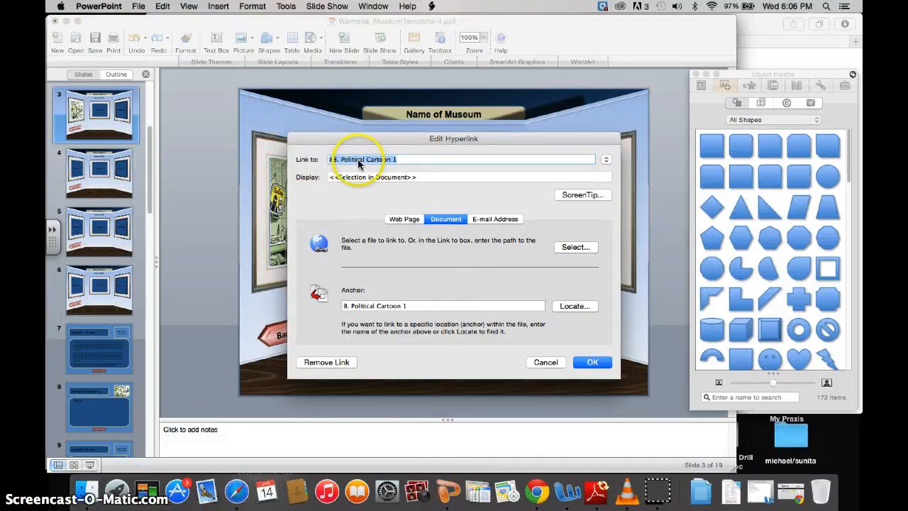
click(403, 159)
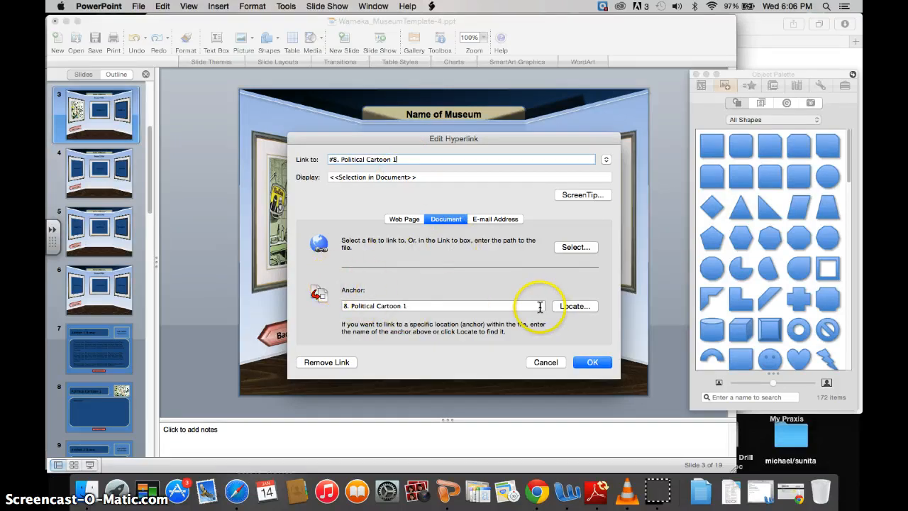
click(575, 306)
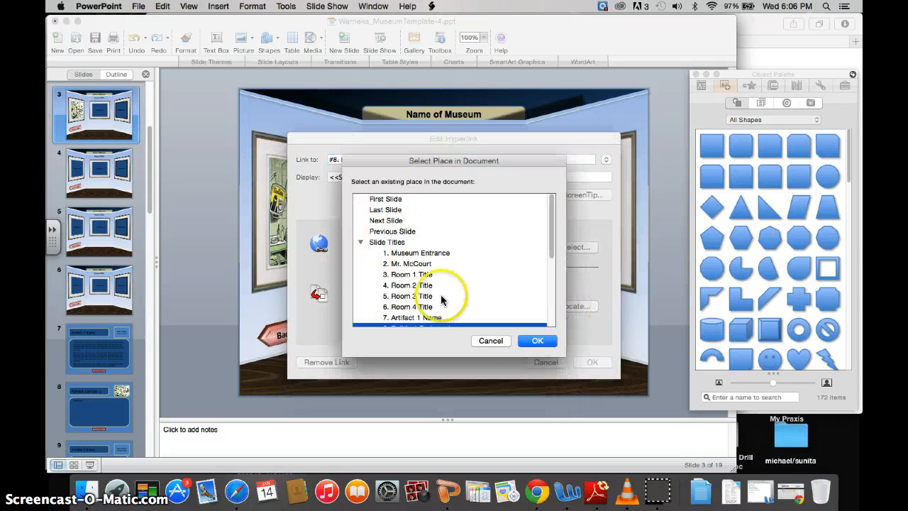
scroll(440, 291, down, 5)
scroll(441, 299, up, 4)
scroll(441, 300, down, 4)
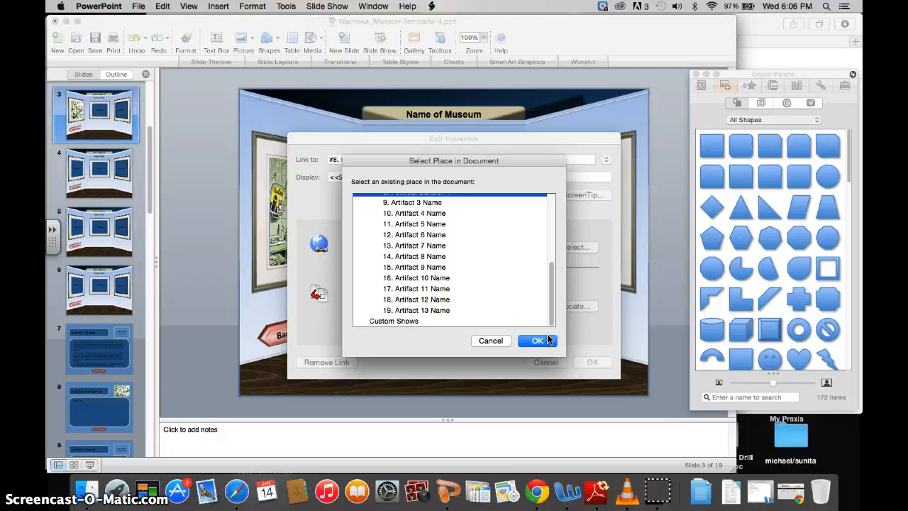
scroll(447, 248, up, 3)
- Link the cartoon to slide '8. Political Cartoon 1' and apply it
click(432, 245)
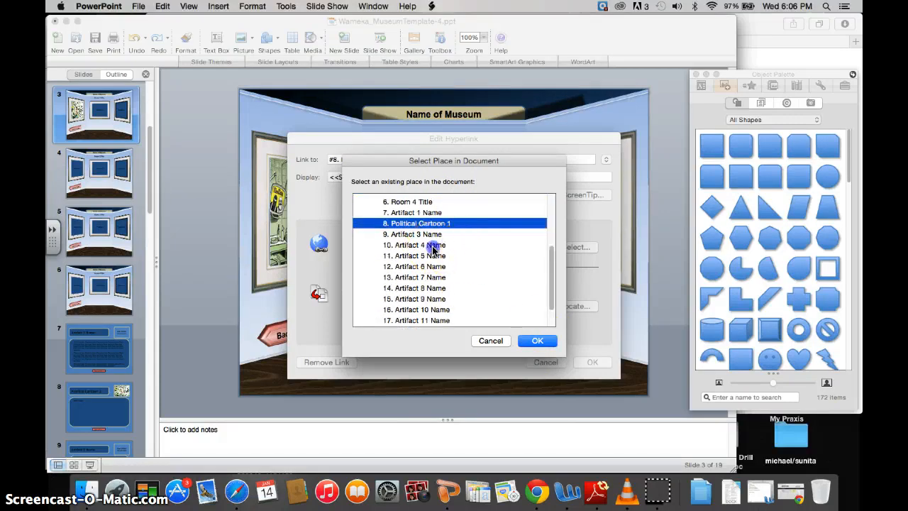
click(422, 223)
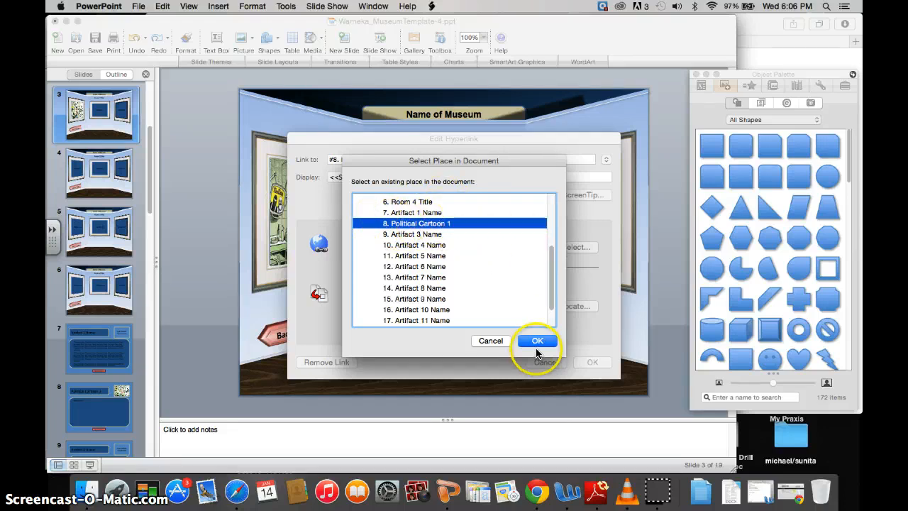
click(537, 341)
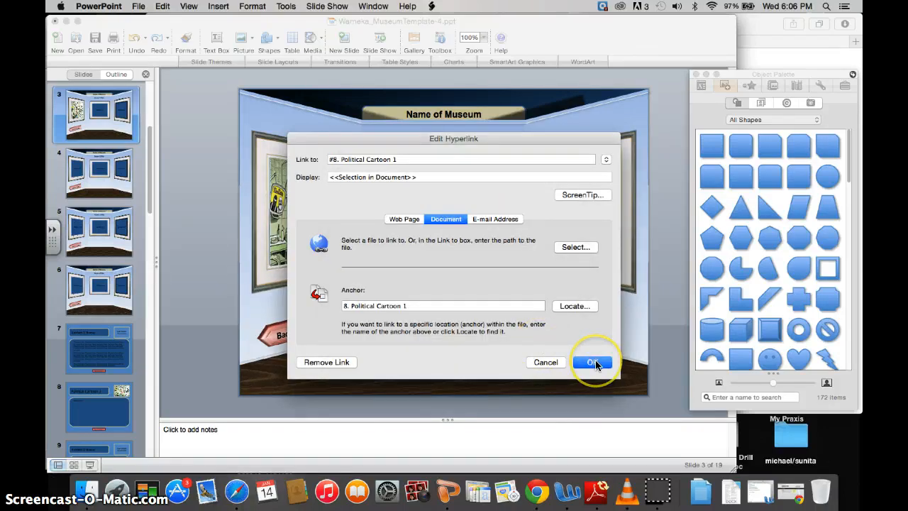
click(594, 364)
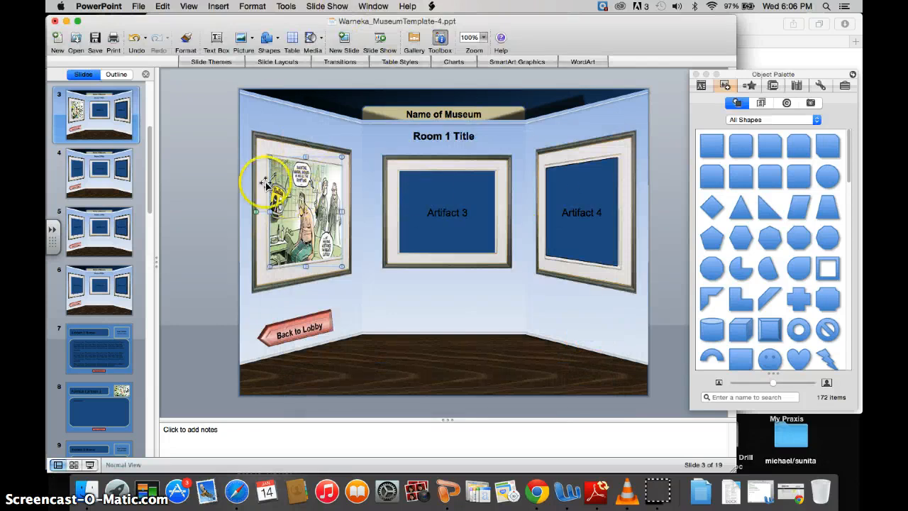
- Run the show: lobby to Room One, cartoon to its detail slide, and back to the lobby
click(381, 40)
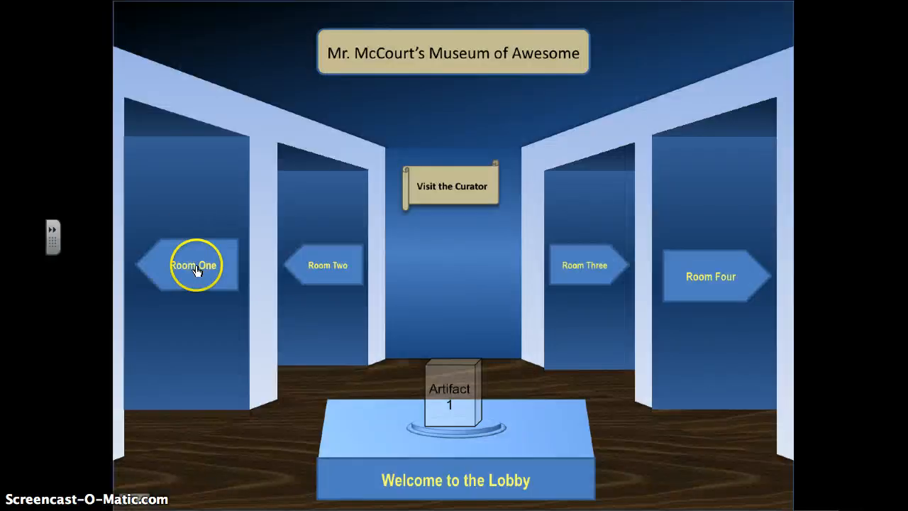
click(196, 269)
click(213, 206)
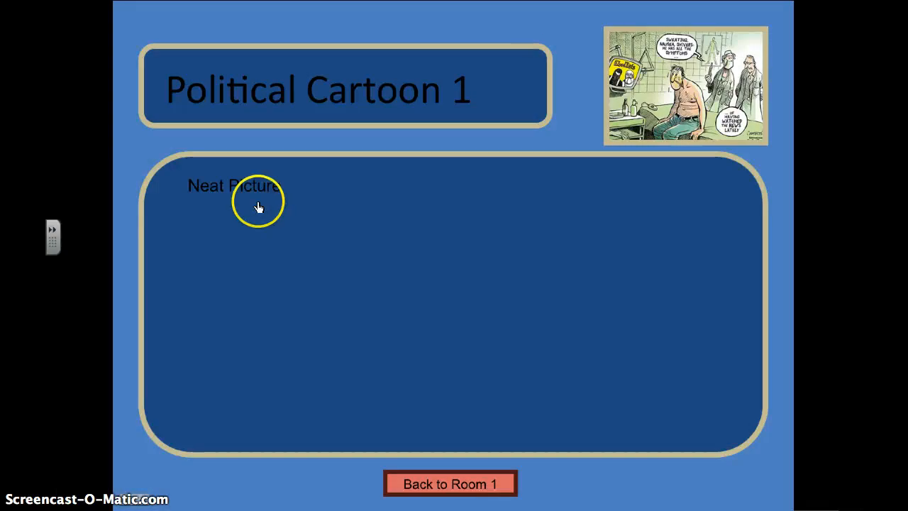
click(419, 483)
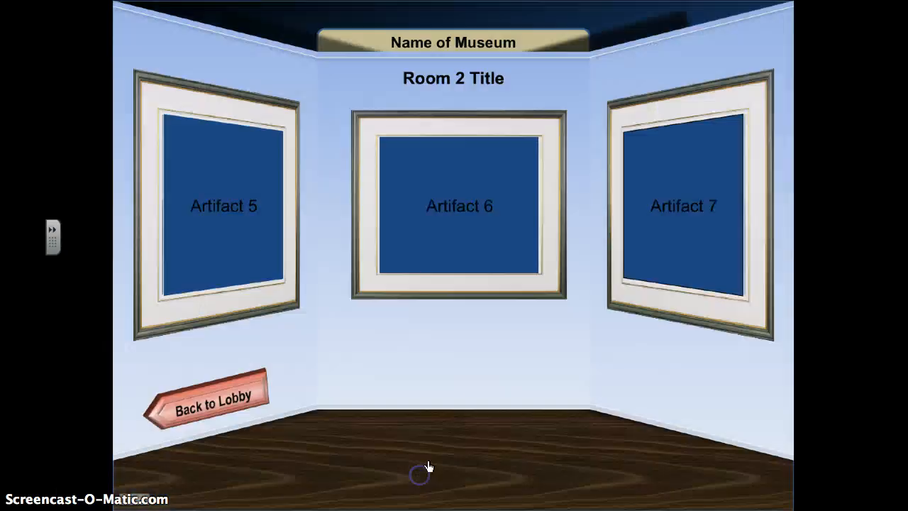
click(213, 401)
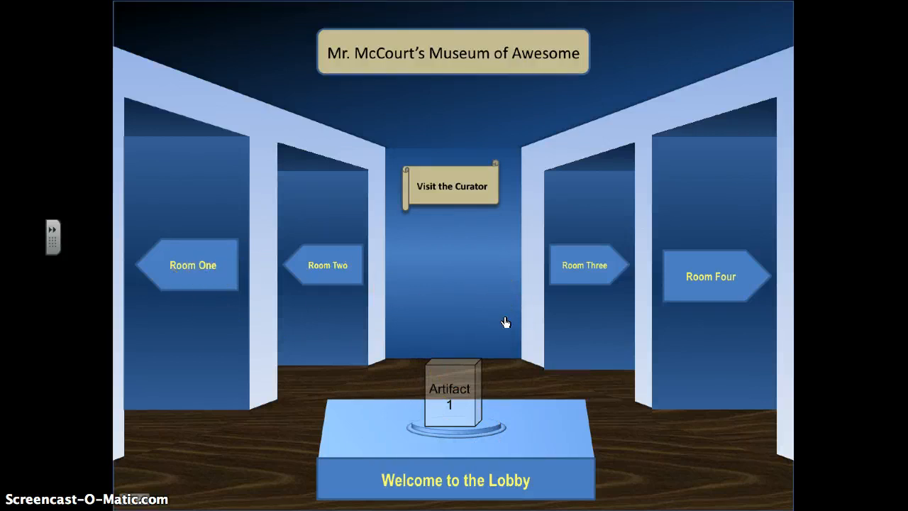
- Visit Rooms One through Four in turn, returning to the lobby from each
click(212, 263)
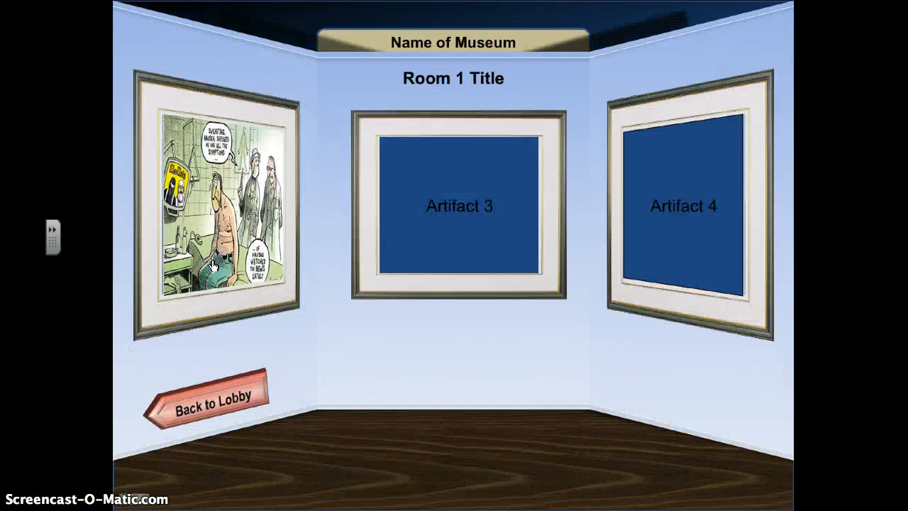
click(201, 413)
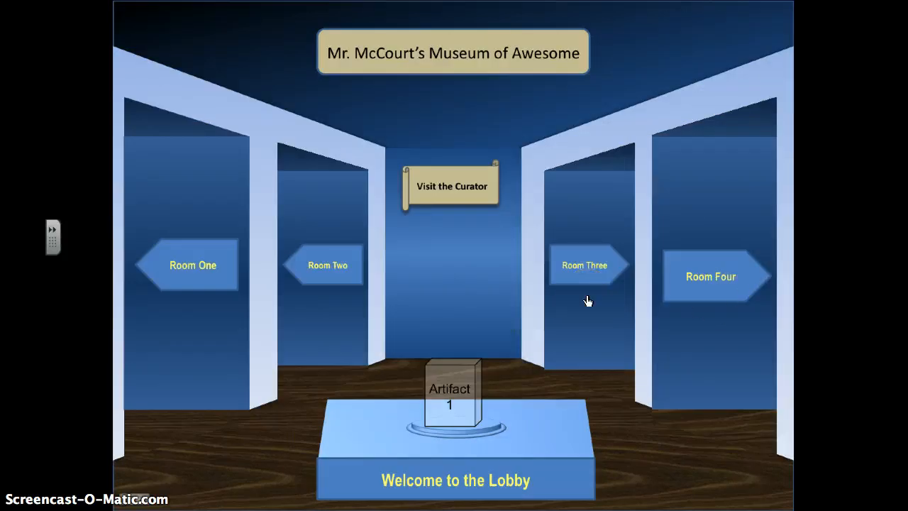
click(347, 269)
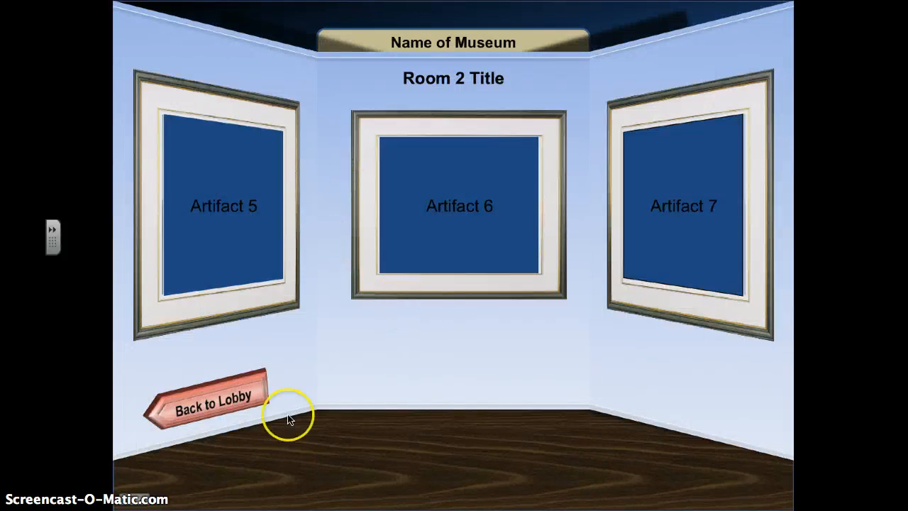
click(213, 403)
click(581, 278)
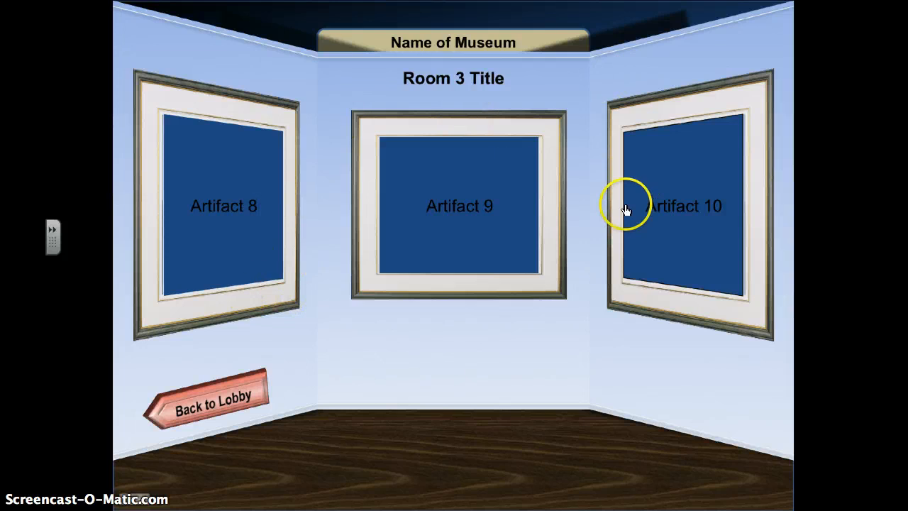
click(211, 403)
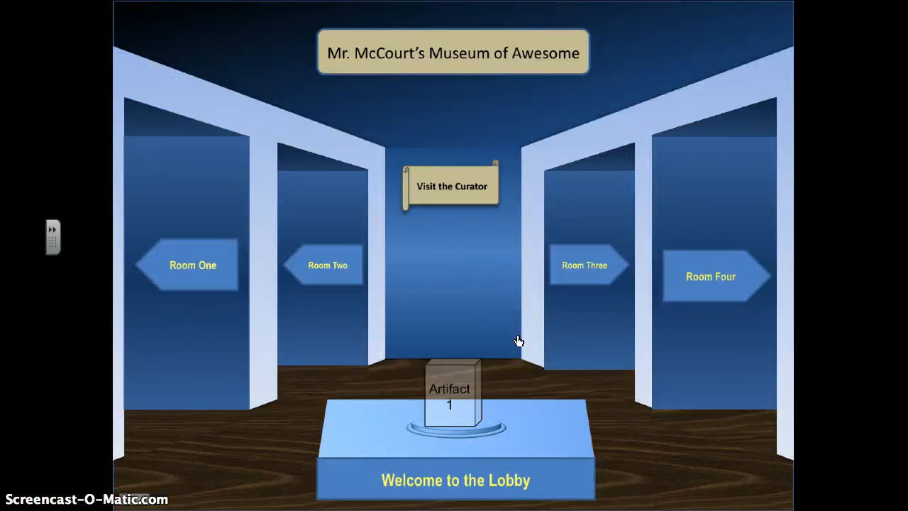
click(723, 276)
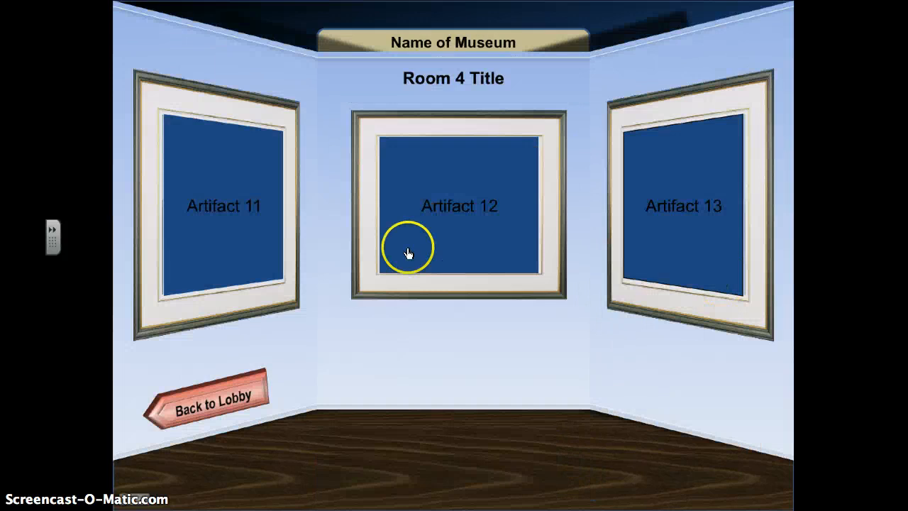
click(226, 410)
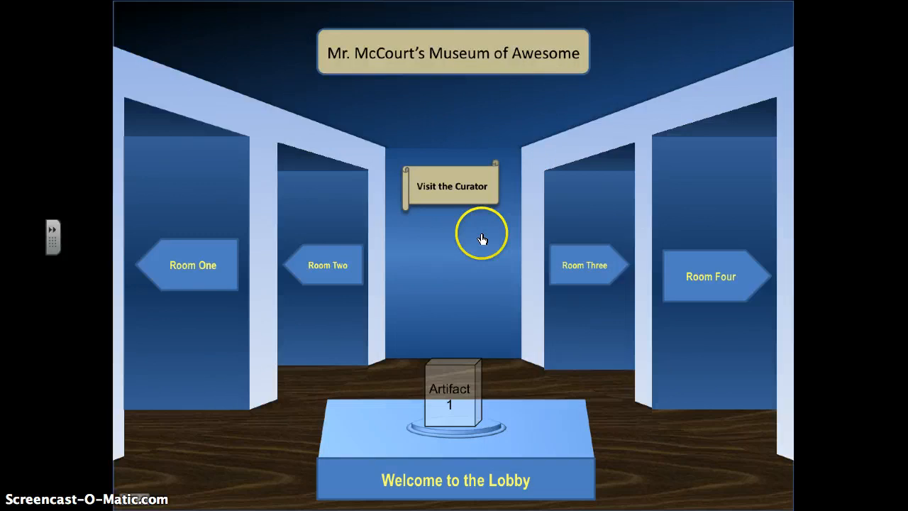
key(Escape)
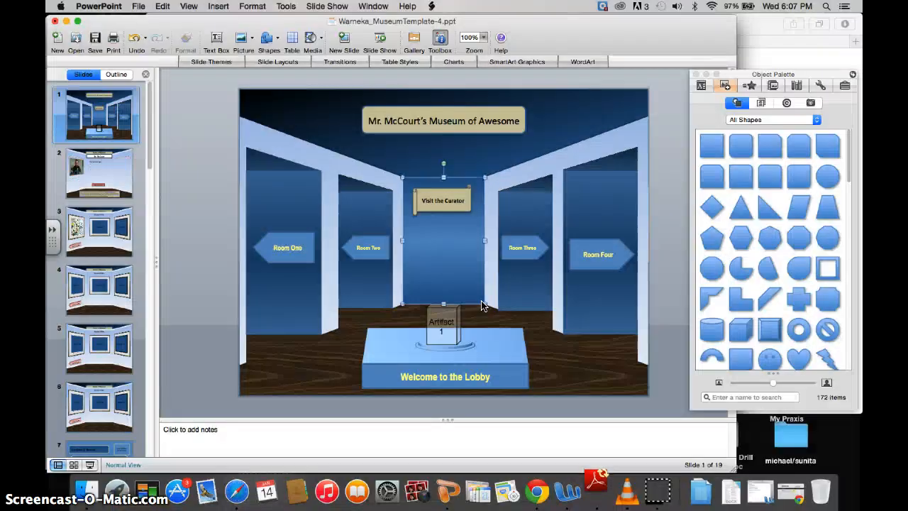
key(ctrl+Up)
click(631, 249)
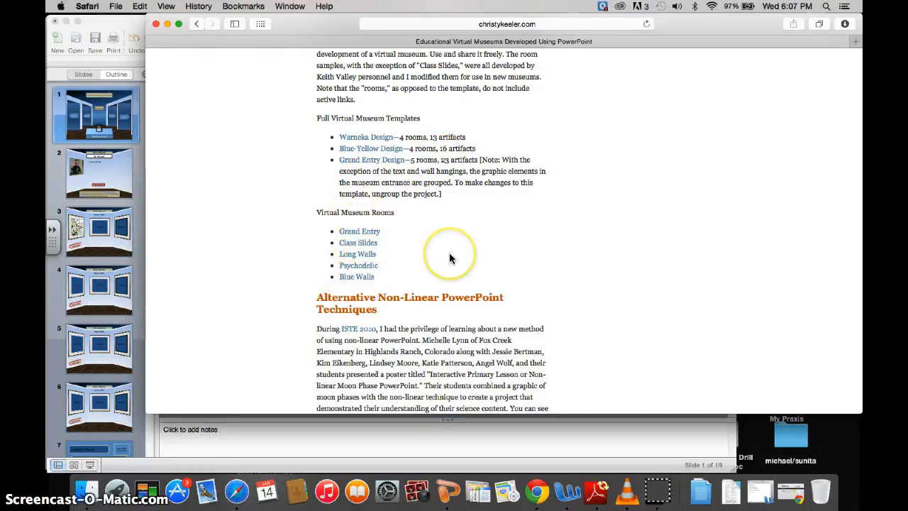
scroll(449, 253, up, 5)
scroll(450, 253, up, 5)
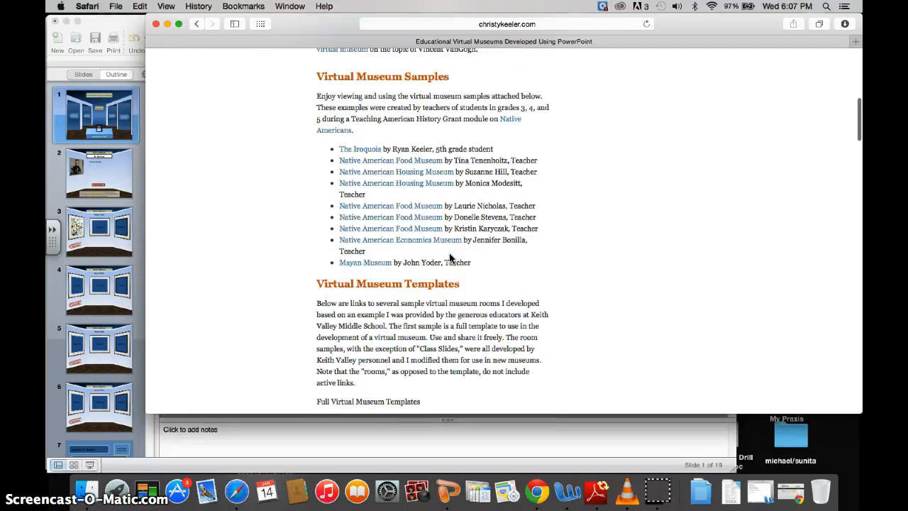
scroll(449, 253, up, 5)
click(131, 203)
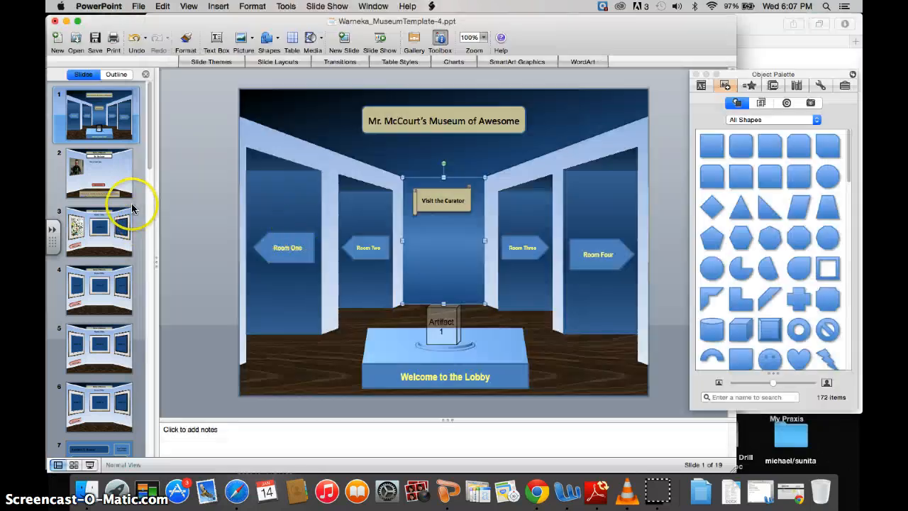
- Open the Room 1 slide, then show all windows to switch to Safari
click(183, 206)
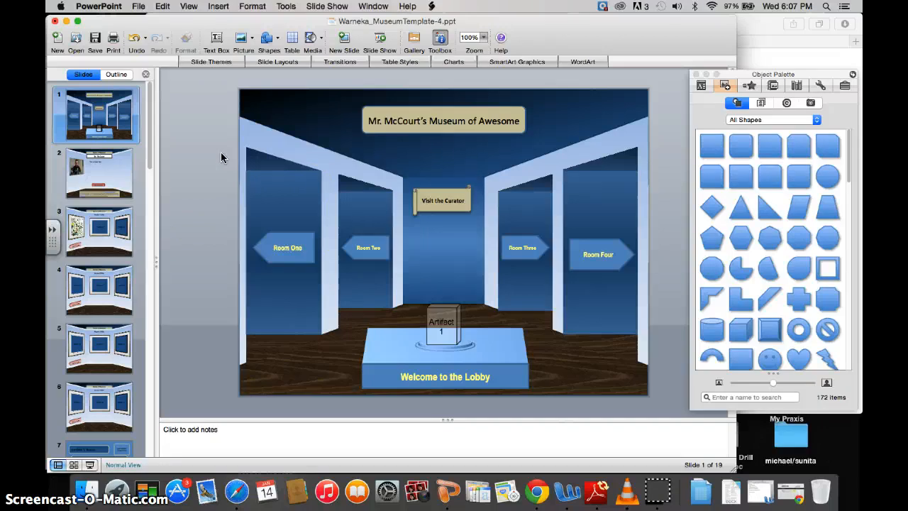
click(99, 173)
click(99, 231)
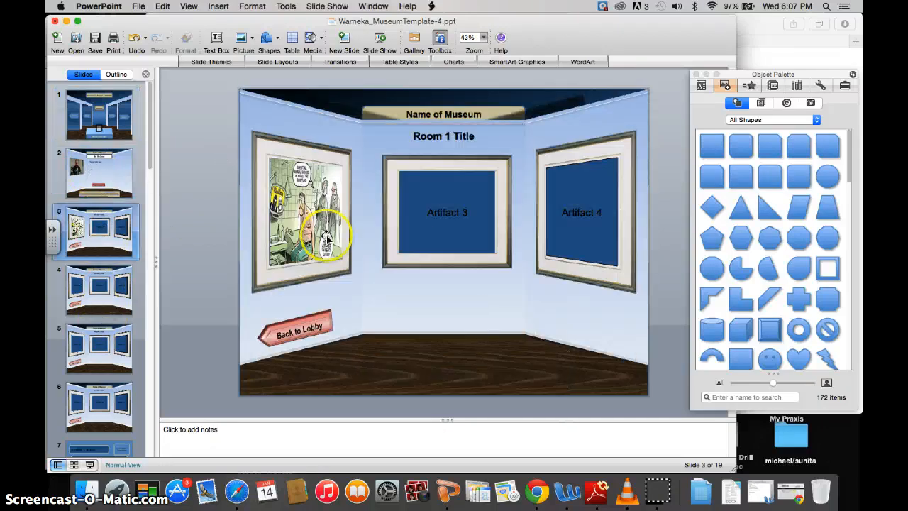
key(ctrl+Up)
- View the blog's video on creating museum rooms in Safari, then return to PowerPoint
click(637, 226)
scroll(638, 225, down, 10)
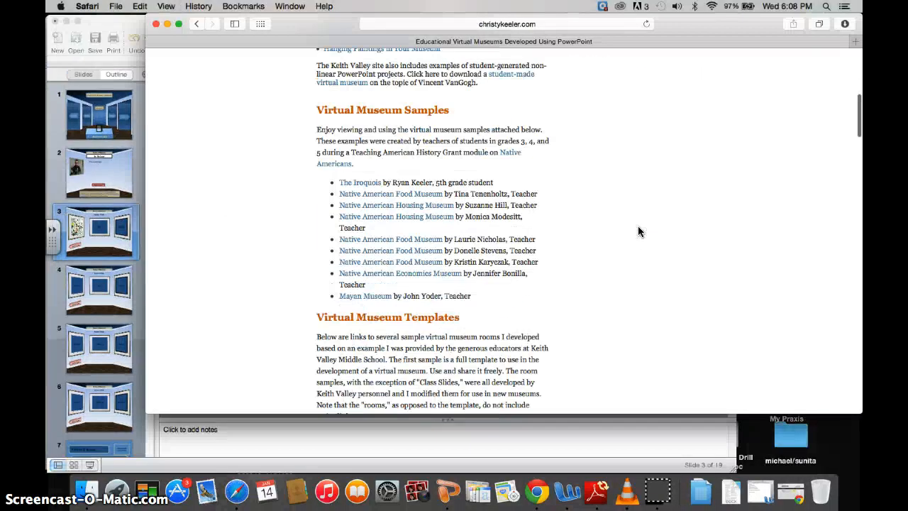
scroll(637, 225, down, 8)
scroll(638, 225, down, 5)
scroll(638, 225, down, 5)
scroll(637, 225, down, 5)
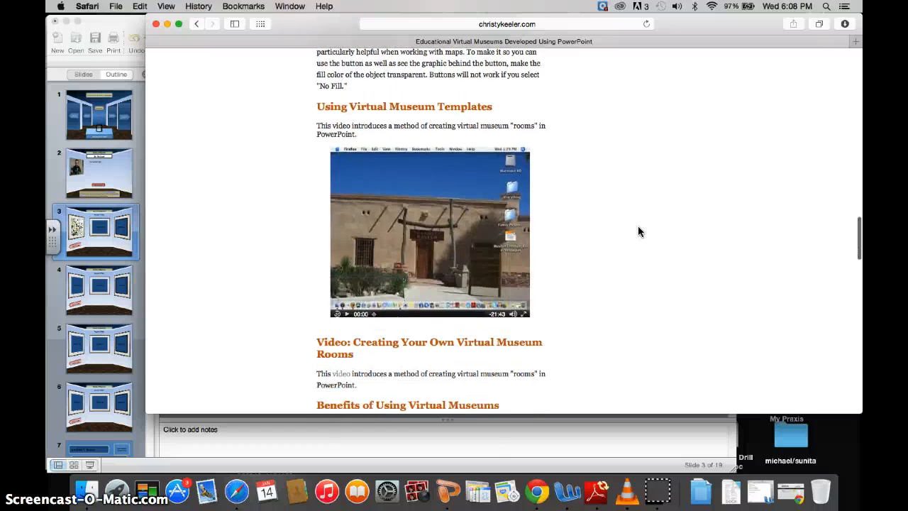
scroll(497, 213, down, 1)
scroll(298, 248, down, 5)
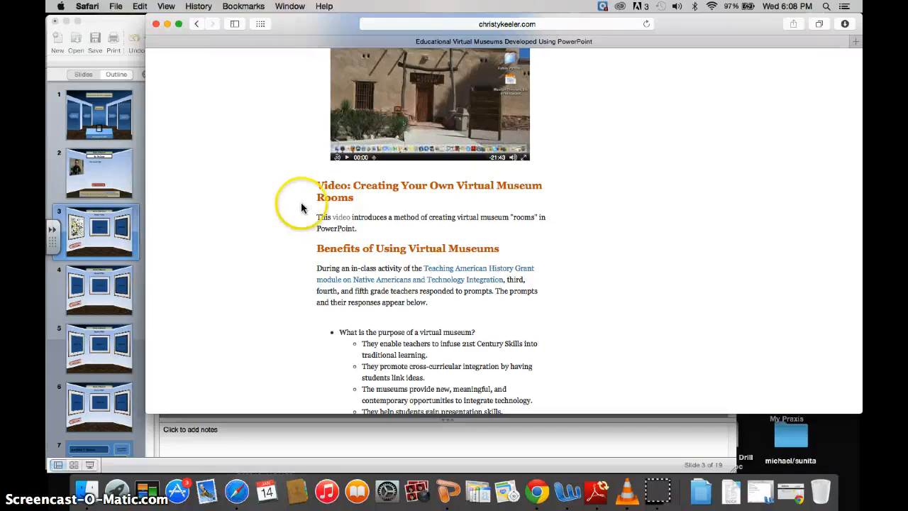
key(F3)
key(F3)
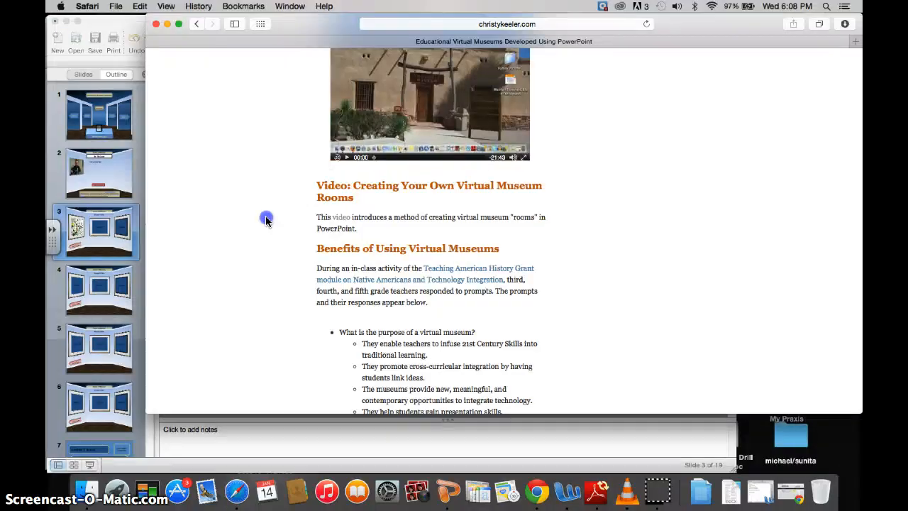
click(171, 201)
- Open the Museum of Awesome lobby slide and clear the selection
click(106, 178)
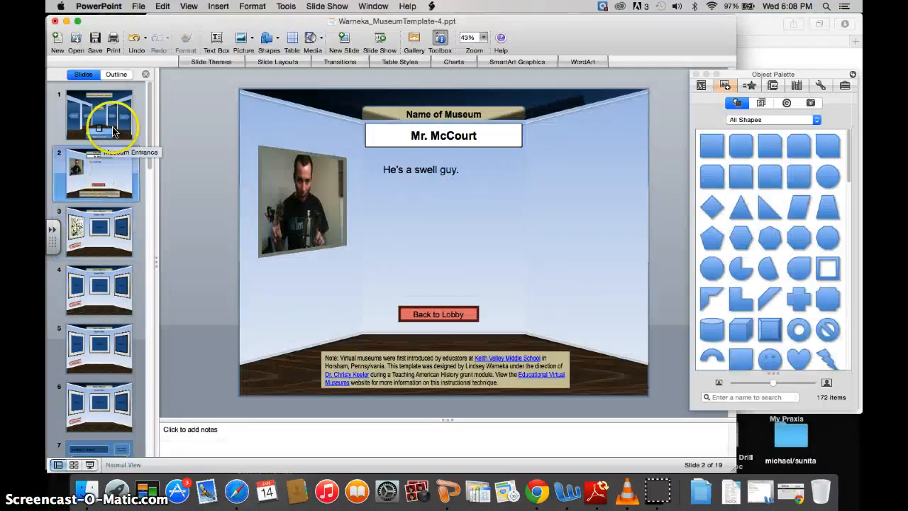
click(114, 131)
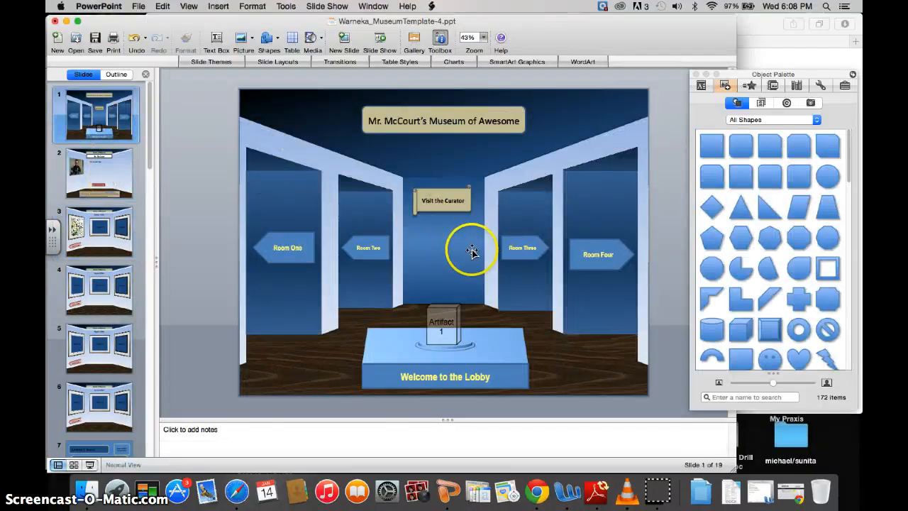
click(361, 130)
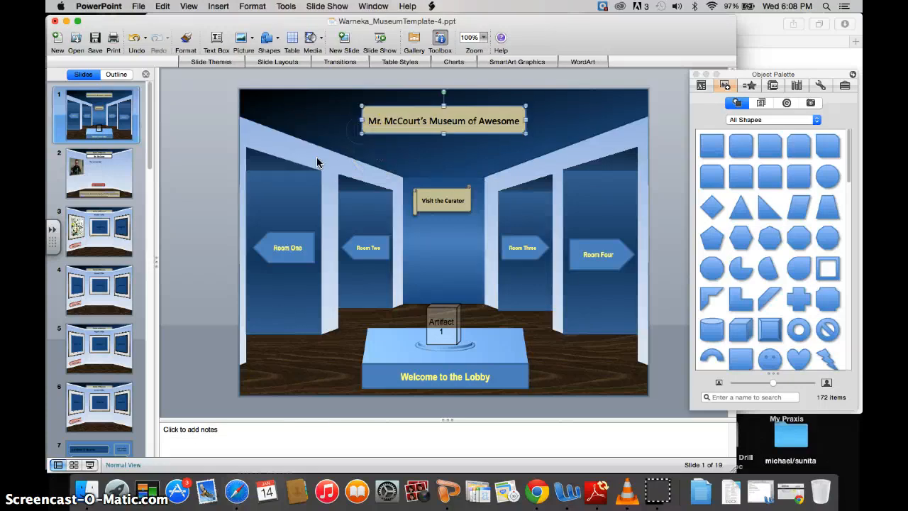
click(321, 183)
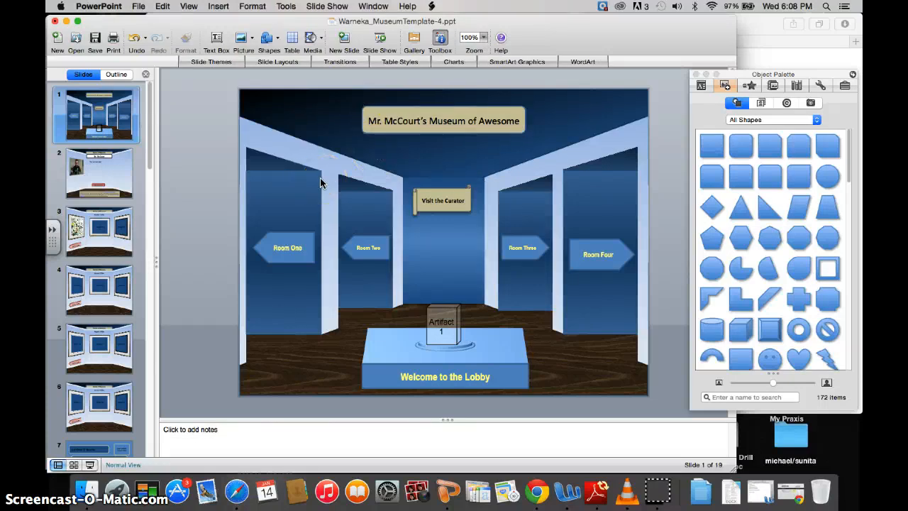